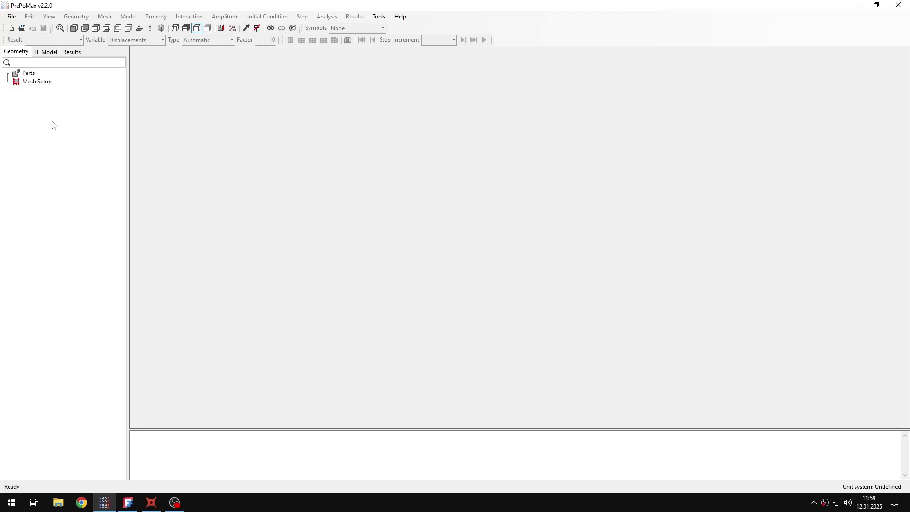
# Create a 3D model in mm, ton, s, °C and import 'Tutorial 48 - stiffened panel.step'
pyautogui.click(11, 29)
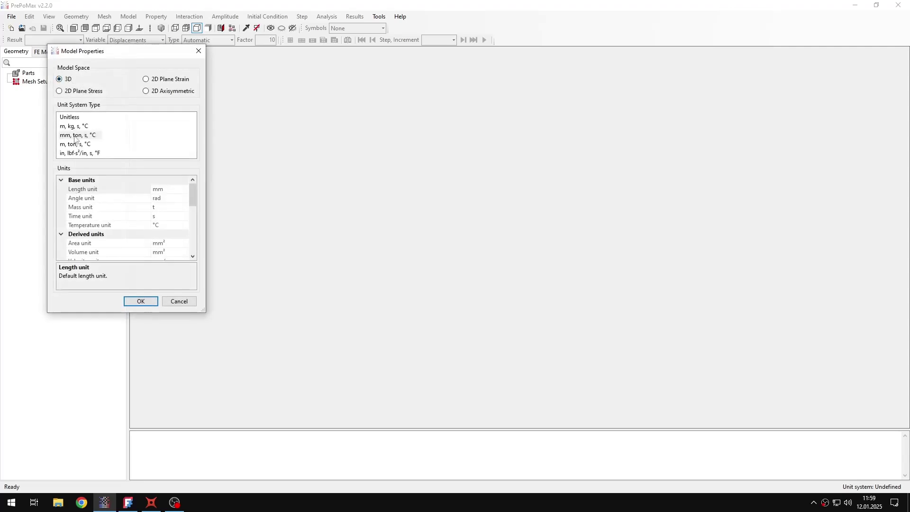
pyautogui.click(141, 306)
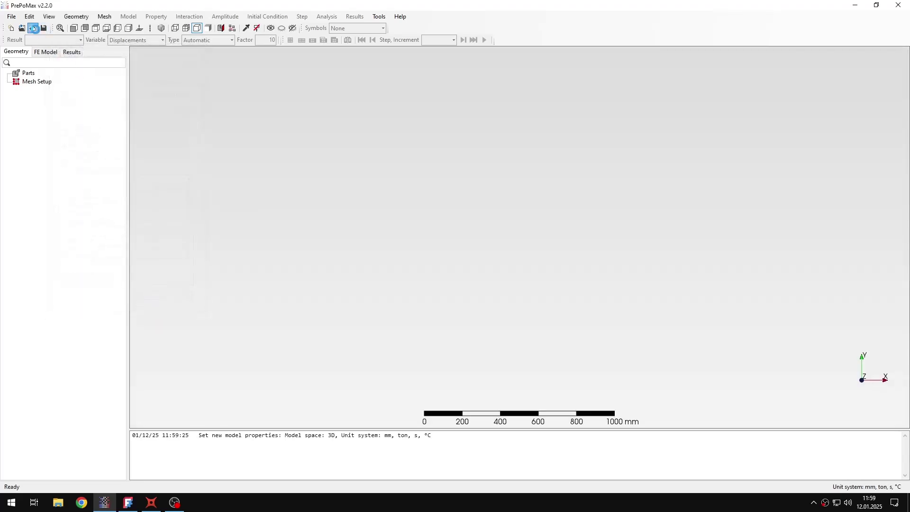
pyautogui.click(32, 28)
pyautogui.moveTo(436, 82); pyautogui.dragTo(440, 200)
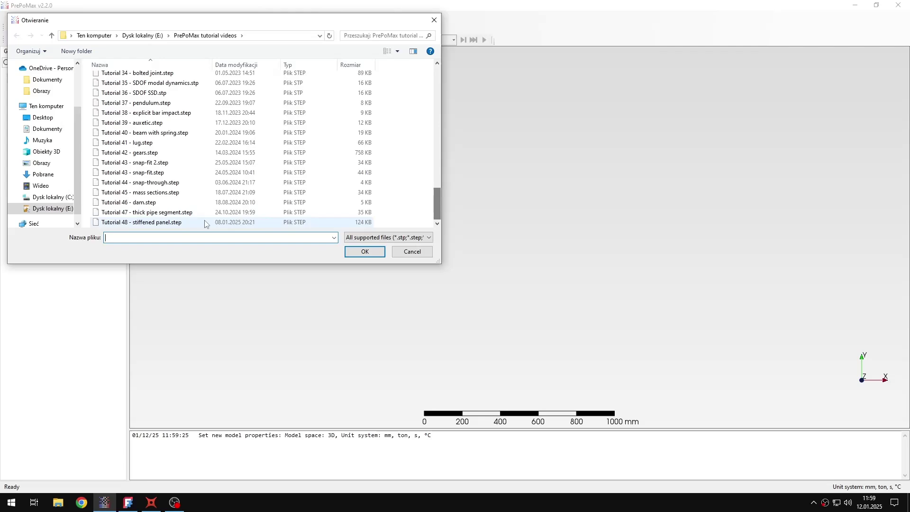
pyautogui.click(133, 223)
pyautogui.click(363, 252)
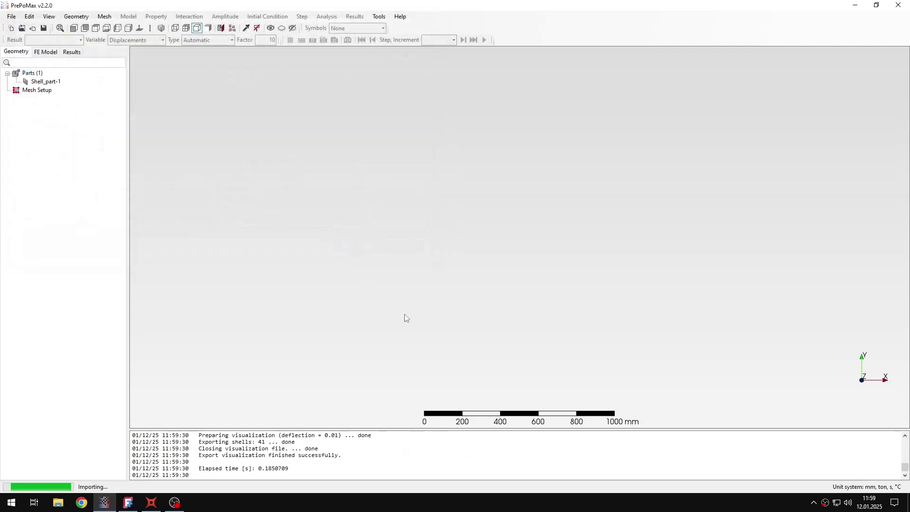
pyautogui.moveTo(443, 265); pyautogui.dragTo(479, 266, button='middle')
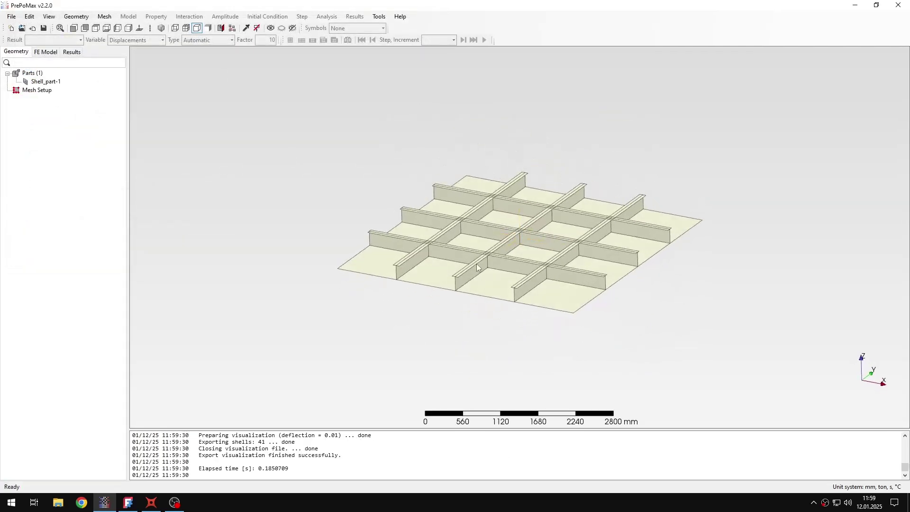
pyautogui.scroll(3, 483, 257)
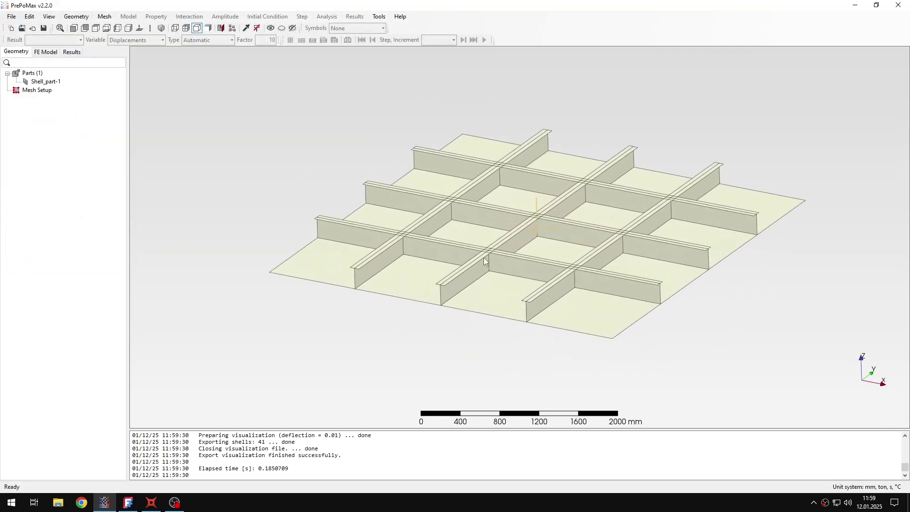
# Add Meshing Parameters for the whole part with an 80 mm maximum element size
pyautogui.doubleClick(46, 92)
pyautogui.click(87, 81)
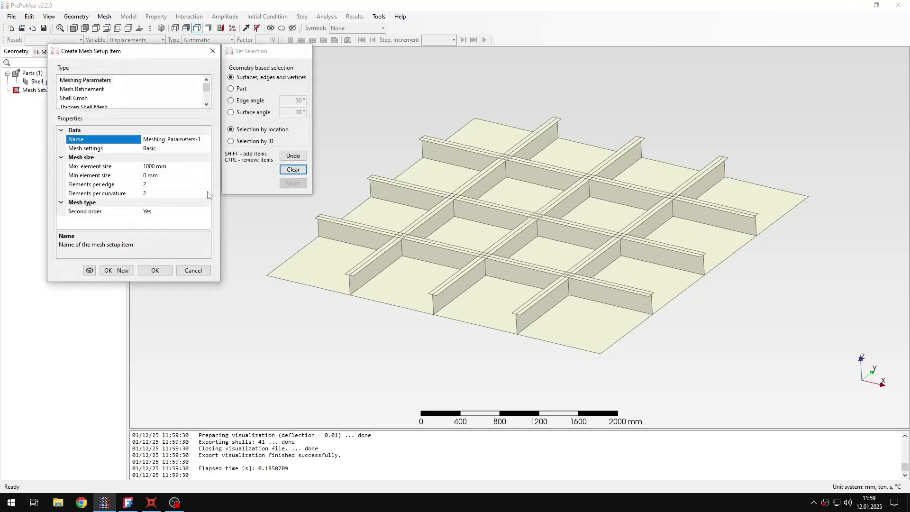
pyautogui.click(437, 255)
pyautogui.click(148, 167)
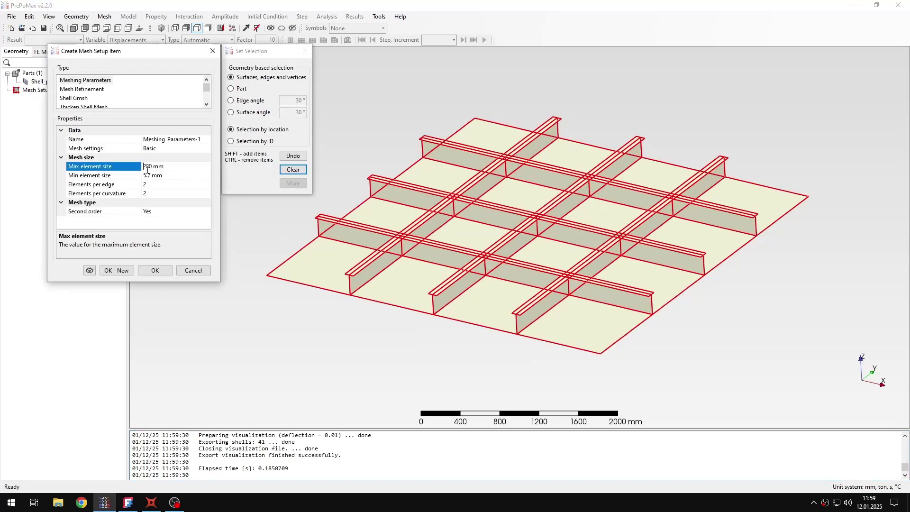
pyautogui.click(156, 270)
# Add a Shell Gmsh setup for the part using the Quasi-structured quad 2D algorithm
pyautogui.doubleClick(48, 90)
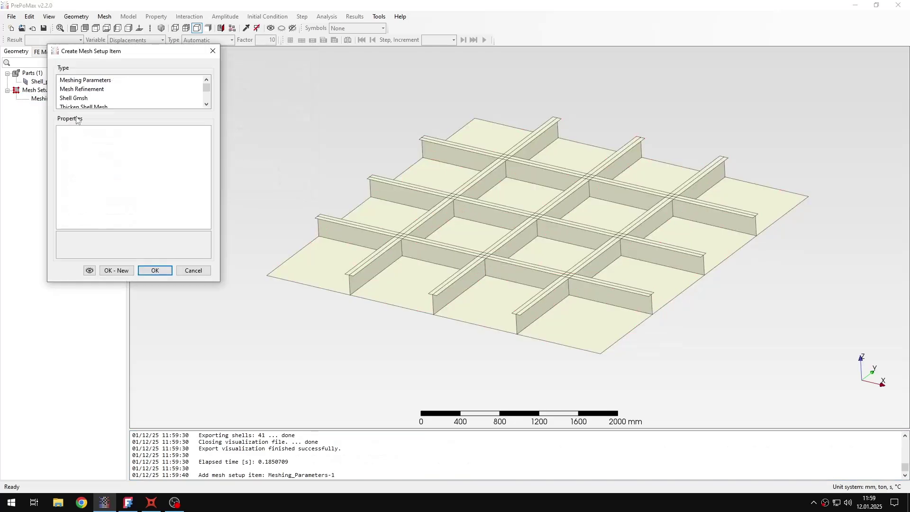
pyautogui.click(80, 98)
pyautogui.click(454, 246)
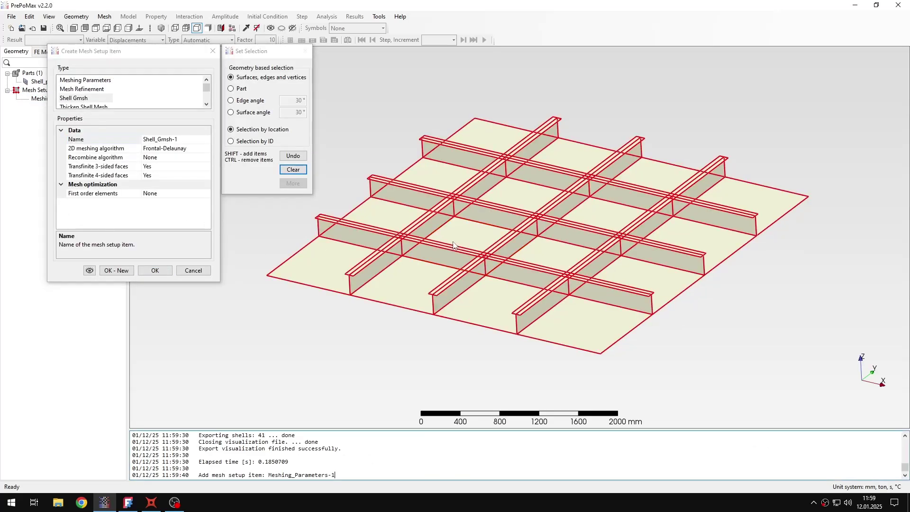
pyautogui.click(179, 149)
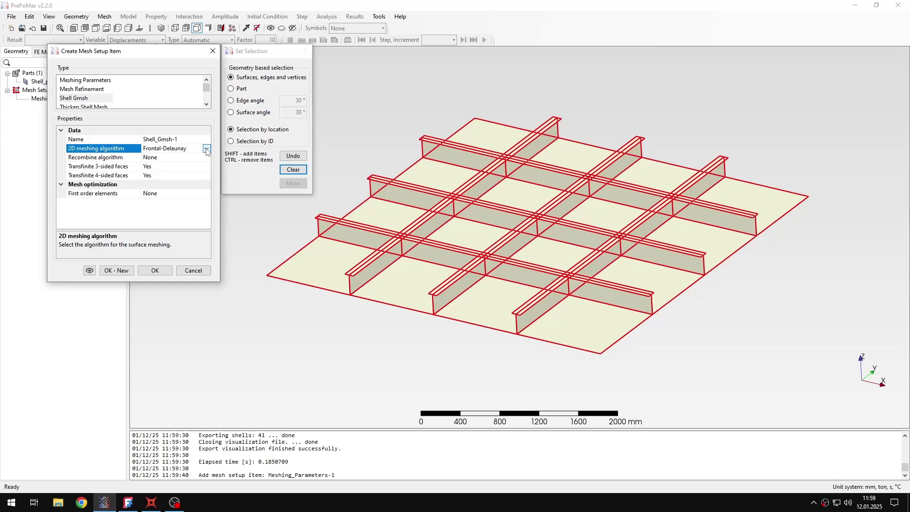
pyautogui.click(179, 149)
pyautogui.click(162, 217)
pyautogui.click(166, 275)
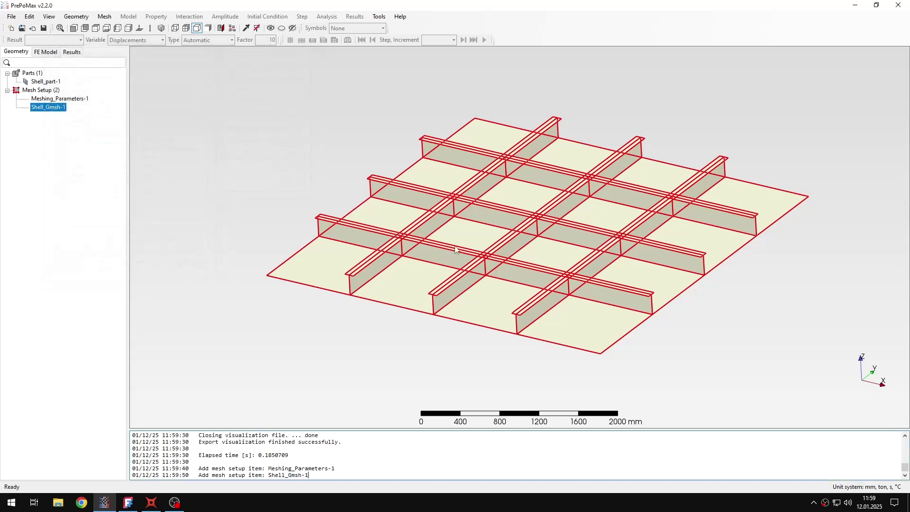
# Mesh Shell_part-1 into 23892 shell elements and show it shaded without edges
pyautogui.rightClick(454, 246)
pyautogui.click(493, 285)
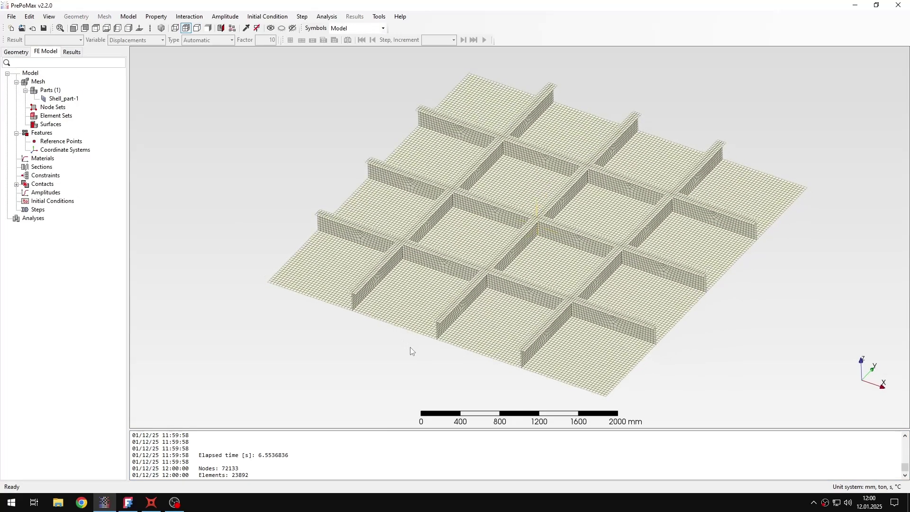
pyautogui.click(197, 28)
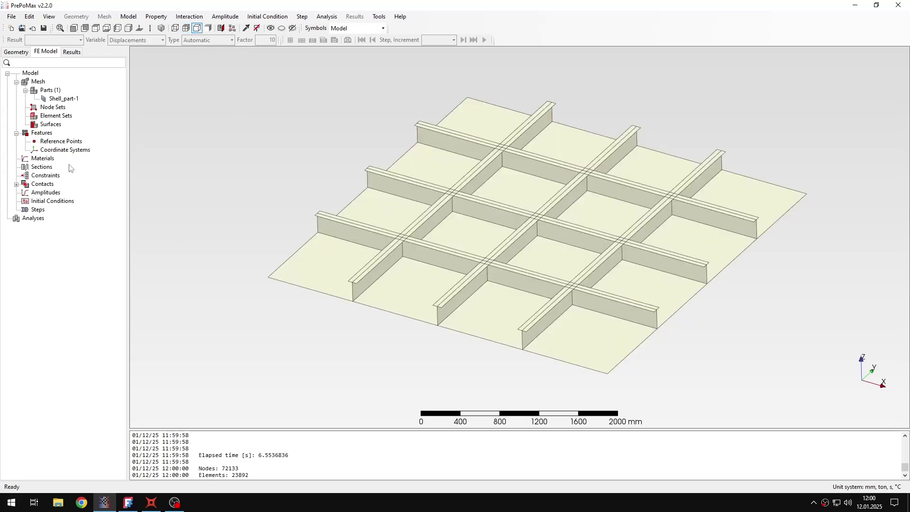
# Define Material-1 as elastic with Young's modulus 210 GPa and Poisson's ratio 0.3
pyautogui.doubleClick(42, 159)
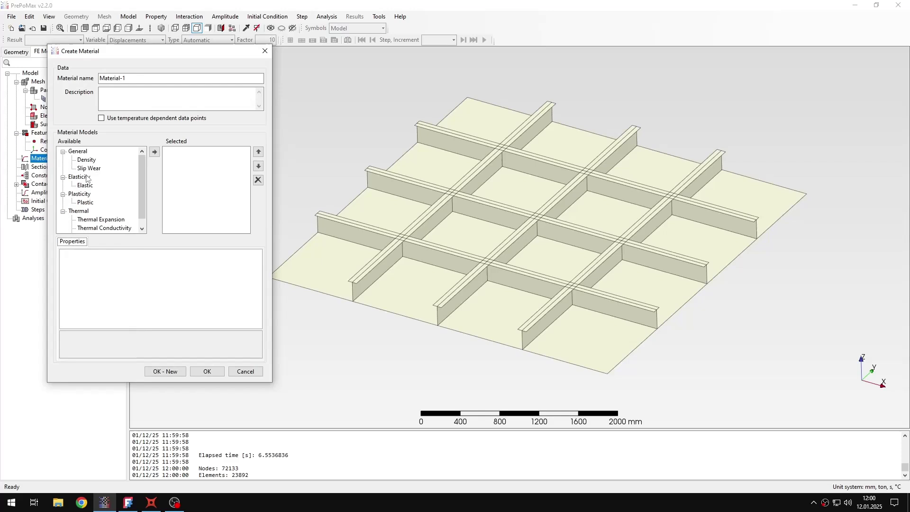
pyautogui.click(155, 153)
pyautogui.click(172, 265)
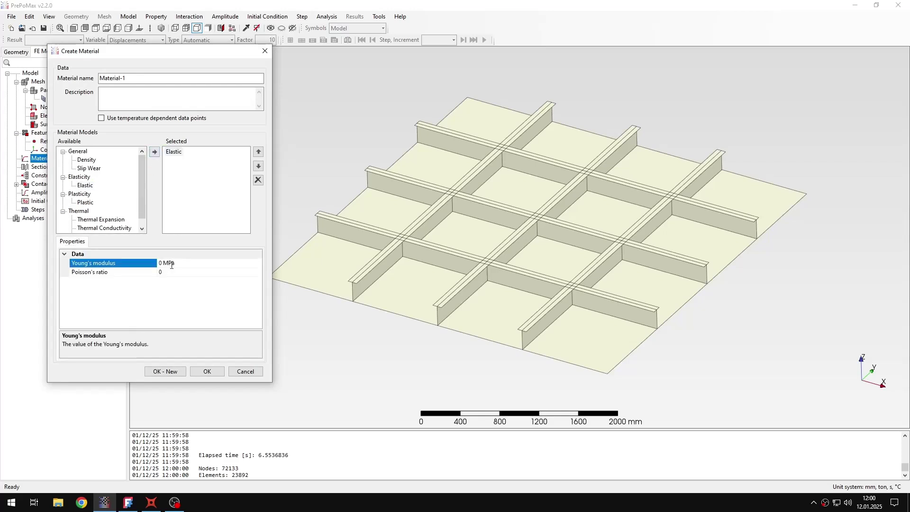
pyautogui.write('21')
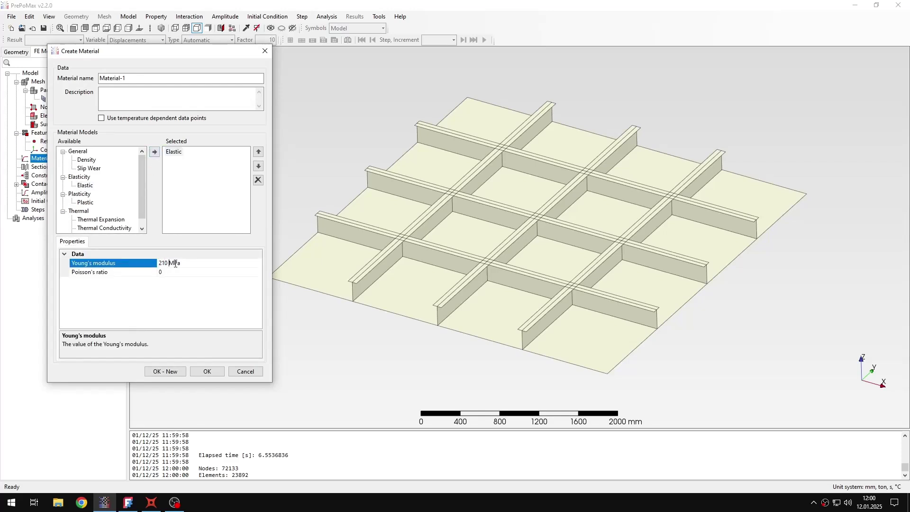
pyautogui.press('Delete')
pyautogui.write('G')
pyautogui.click(176, 272)
pyautogui.write('.3')
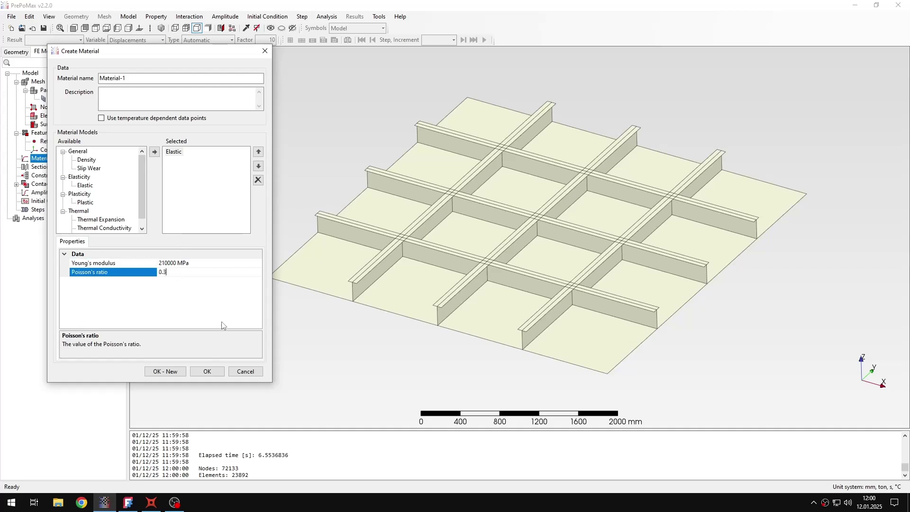
pyautogui.click(216, 372)
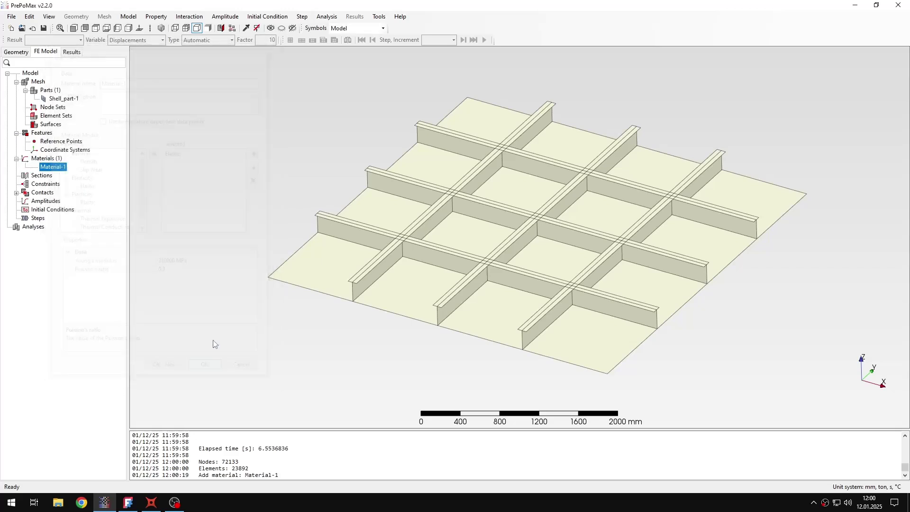
# Create Shell_Section-1, 13 mm thick Material-1, on all plate surfaces selected by surface angle
pyautogui.doubleClick(39, 176)
pyautogui.click(83, 91)
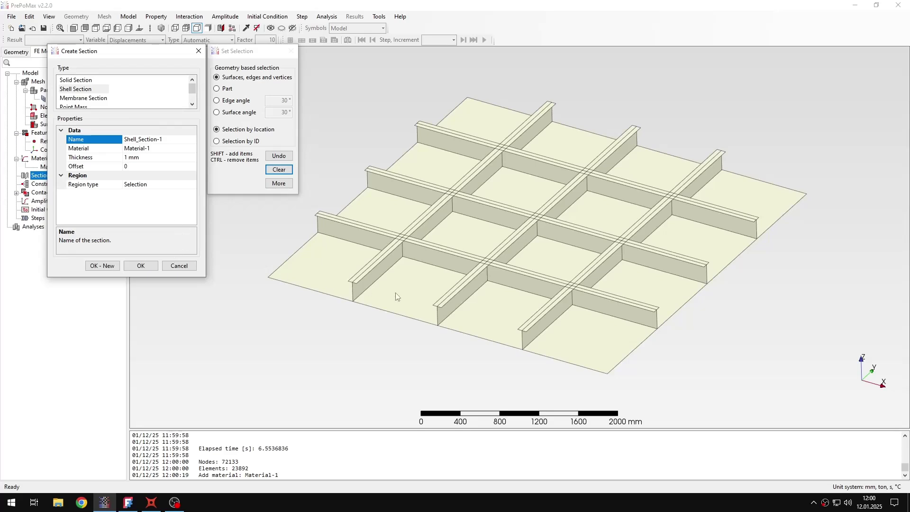
pyautogui.click(409, 275)
pyautogui.click(353, 324)
pyautogui.click(127, 159)
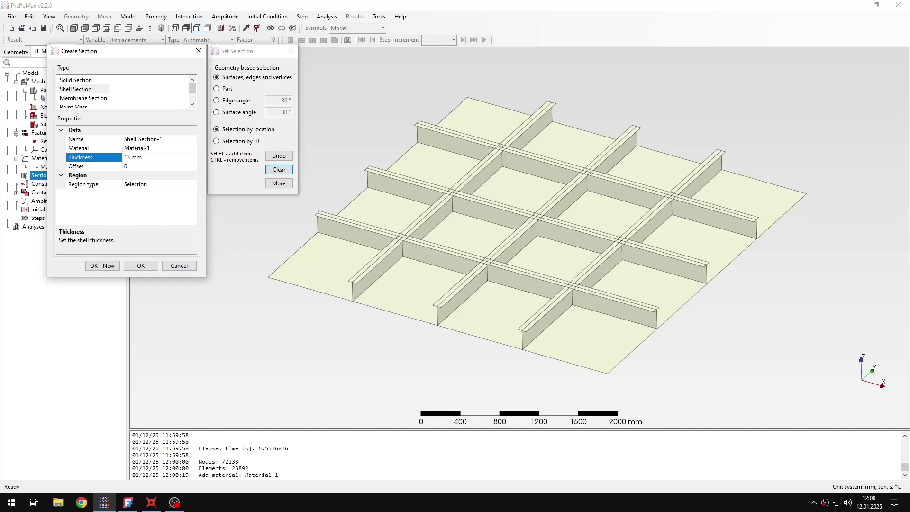
pyautogui.click(618, 364)
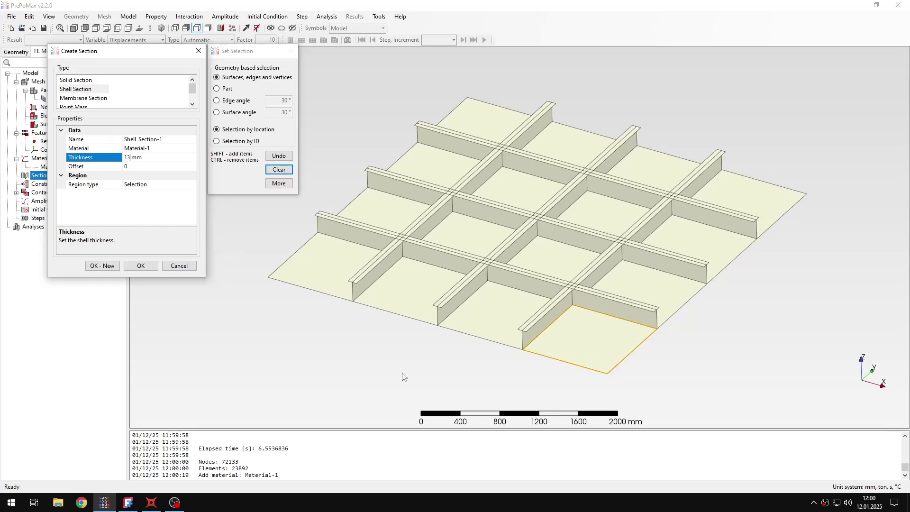
pyautogui.click(239, 113)
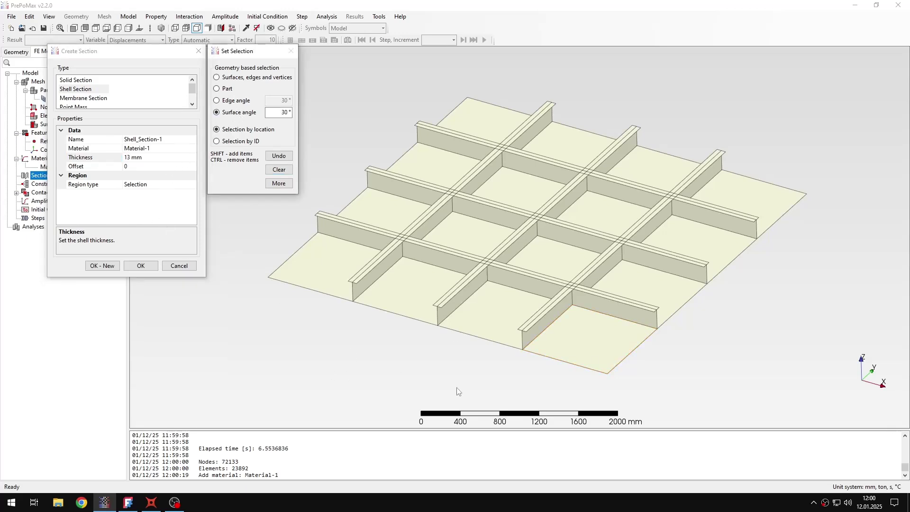
pyautogui.click(605, 331)
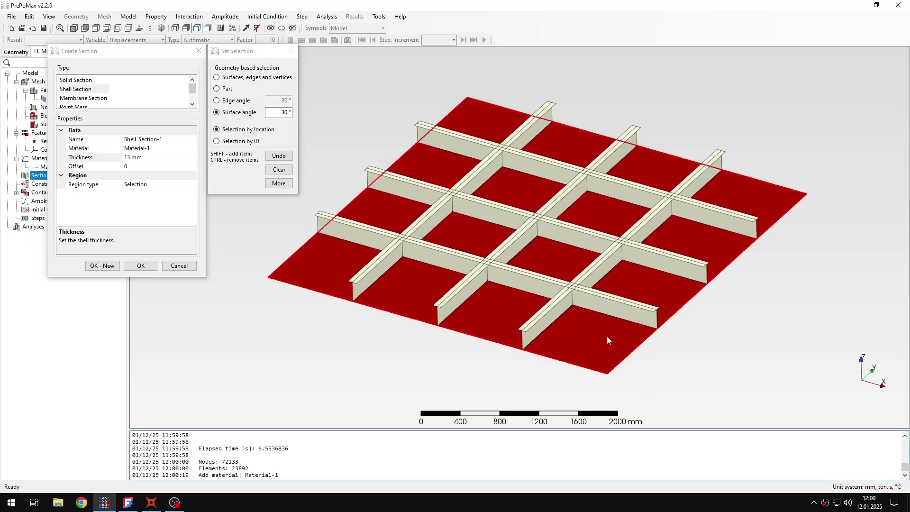
pyautogui.click(106, 265)
# Create Shell_Section-2 as a shell section on the stiffener top faces
pyautogui.click(78, 90)
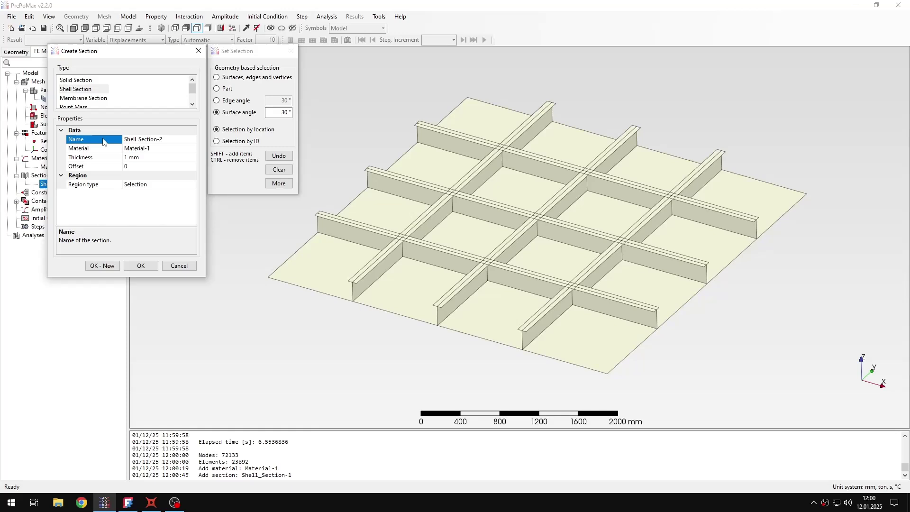
pyautogui.click(128, 158)
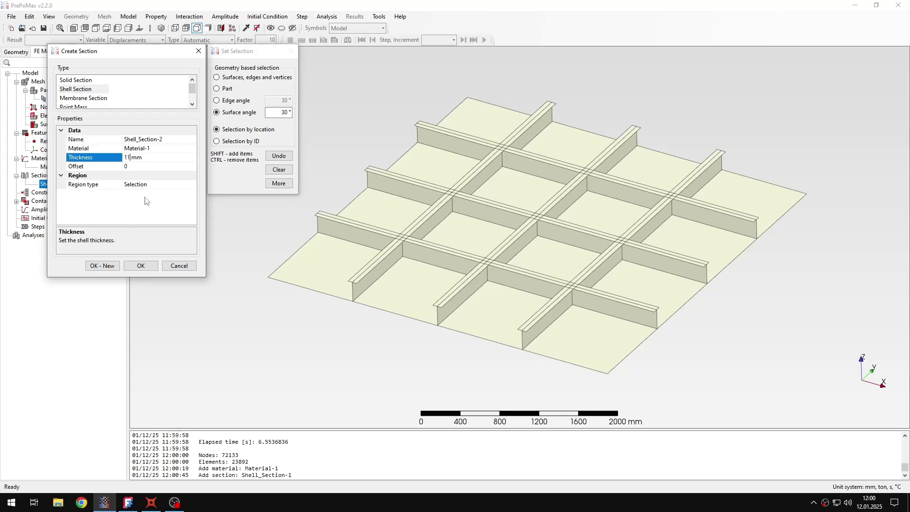
pyautogui.click(379, 262)
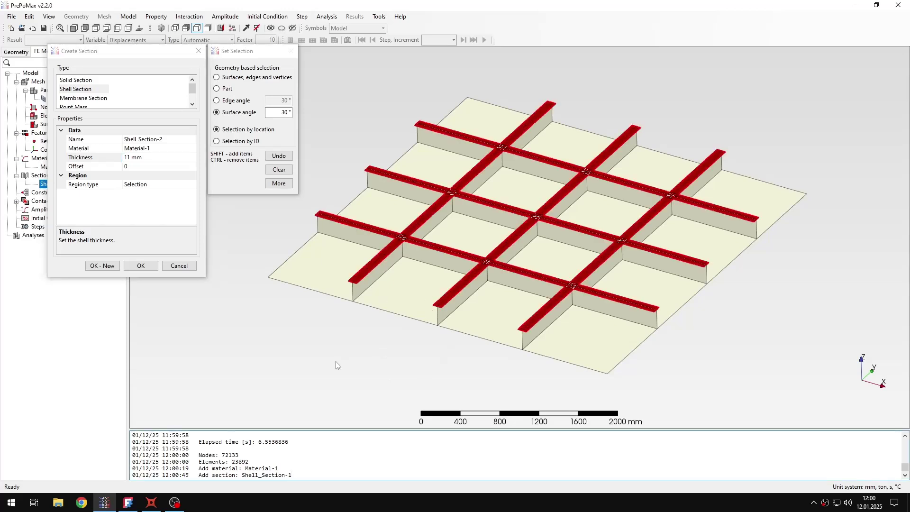
pyautogui.click(108, 266)
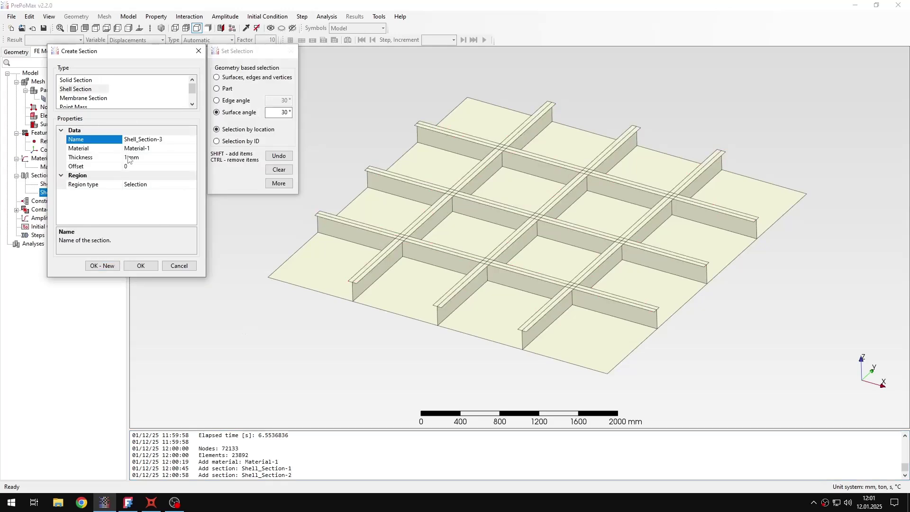
# Create Shell_Section-3, 9 mm thick, on the three transverse and three diagonal stiffeners
pyautogui.click(128, 157)
pyautogui.write('9')
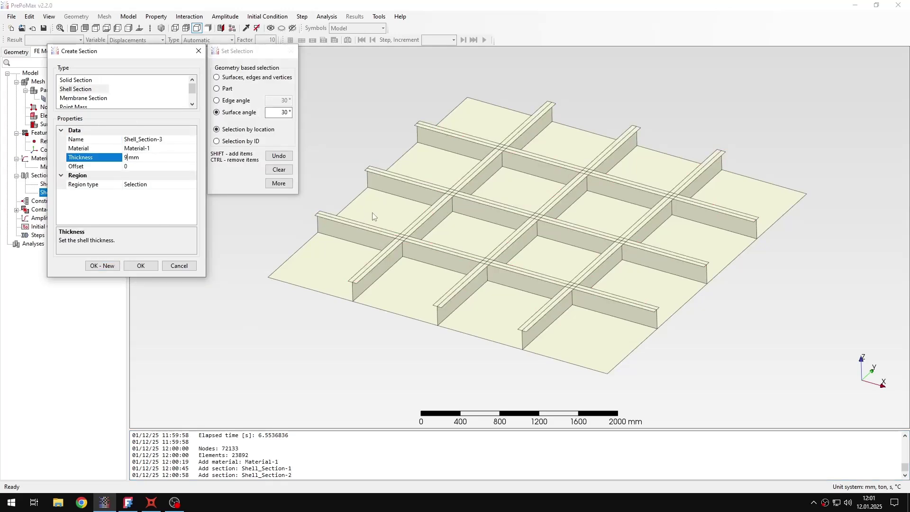
pyautogui.click(405, 256)
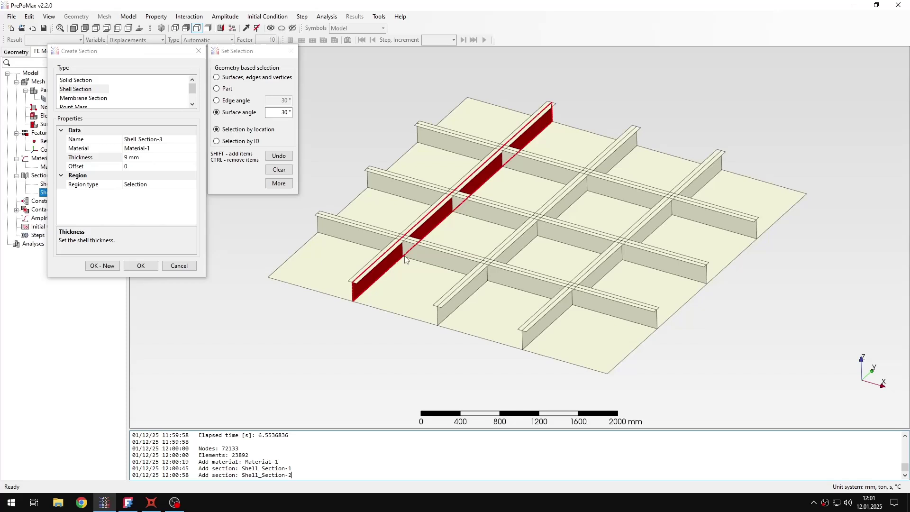
pyautogui.keyDown('shift'); pyautogui.click(425, 259); pyautogui.keyUp('shift')
pyautogui.keyDown('shift'); pyautogui.click(546, 242); pyautogui.keyUp('shift')
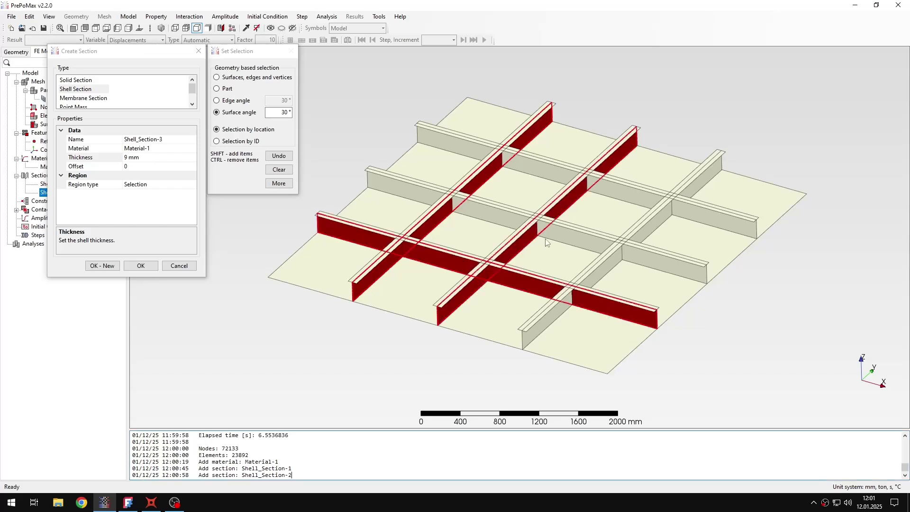
pyautogui.keyDown('shift'); pyautogui.click(579, 229); pyautogui.keyUp('shift')
pyautogui.keyDown('shift'); pyautogui.click(680, 214); pyautogui.keyUp('shift')
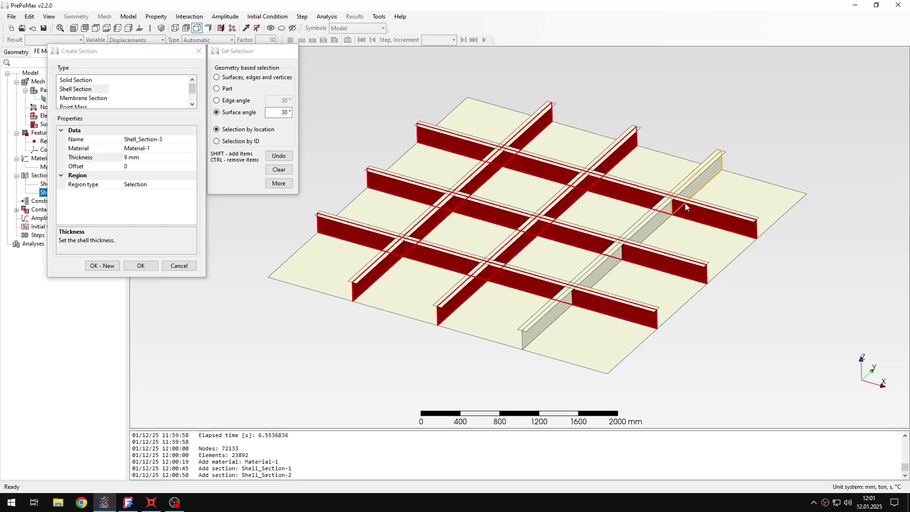
pyautogui.keyDown('shift'); pyautogui.click(685, 203); pyautogui.keyUp('shift')
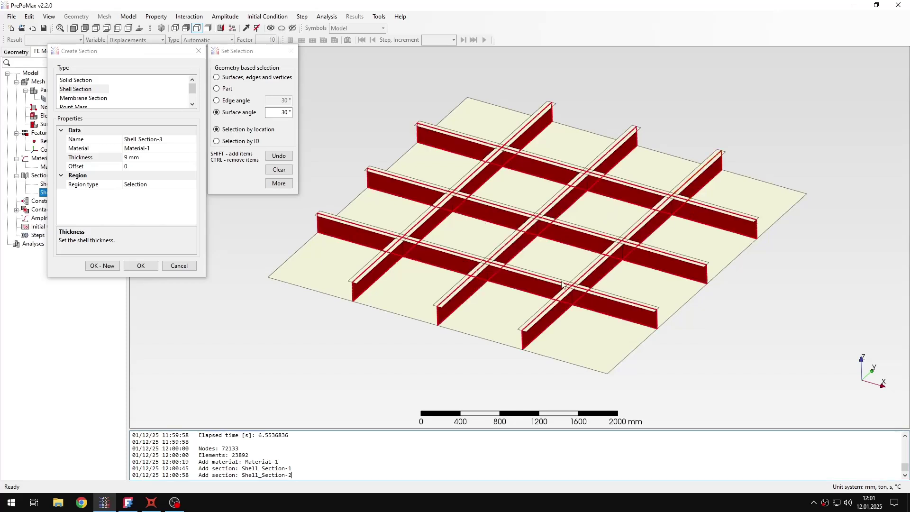
pyautogui.click(141, 266)
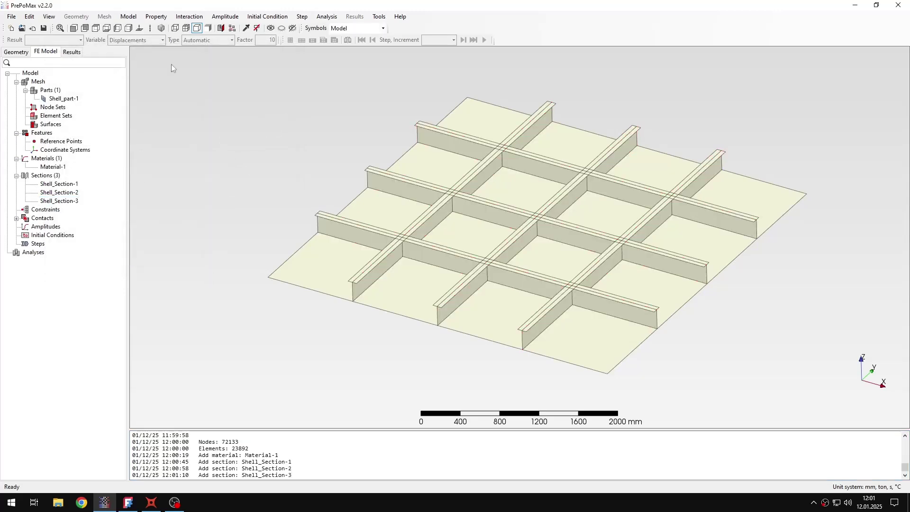
pyautogui.click(49, 17)
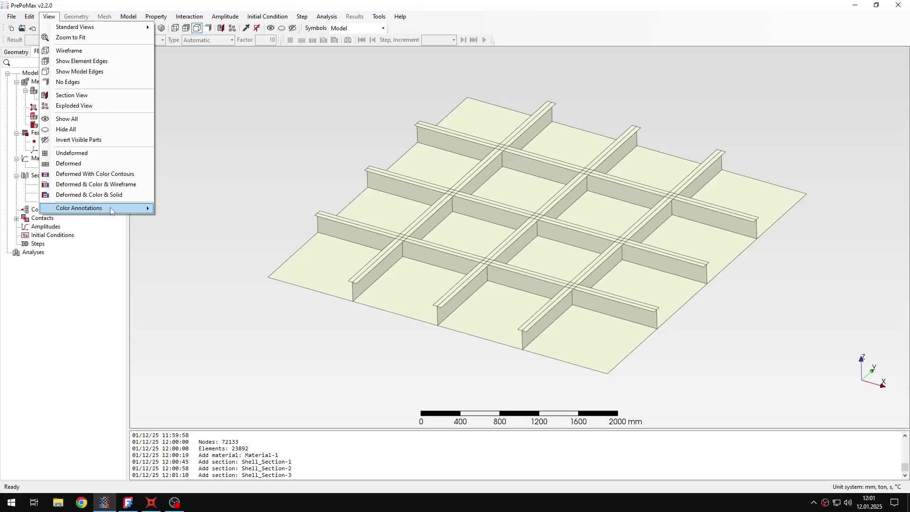
pyautogui.moveTo(112, 211)
pyautogui.click(196, 253)
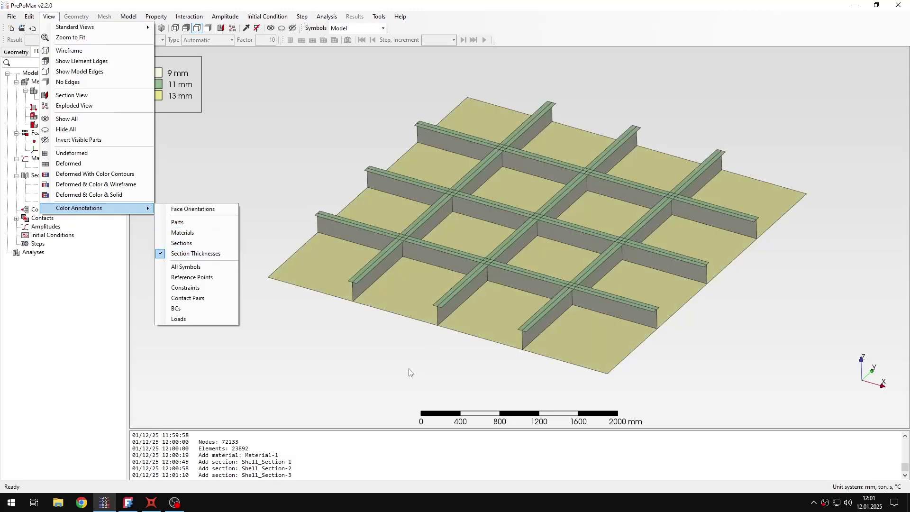
pyautogui.moveTo(409, 373)
pyautogui.mouseDown(button='middle')
pyautogui.moveTo(441, 311)
pyautogui.moveTo(417, 280)
pyautogui.moveTo(416, 254)
pyautogui.moveTo(447, 250)
pyautogui.moveTo(419, 245)
pyautogui.moveTo(403, 231)
pyautogui.moveTo(394, 240)
pyautogui.moveTo(389, 269)
pyautogui.moveTo(431, 339)
pyautogui.moveTo(403, 343)
pyautogui.moveTo(440, 333)
pyautogui.moveTo(337, 242)
pyautogui.mouseUp(button='middle')
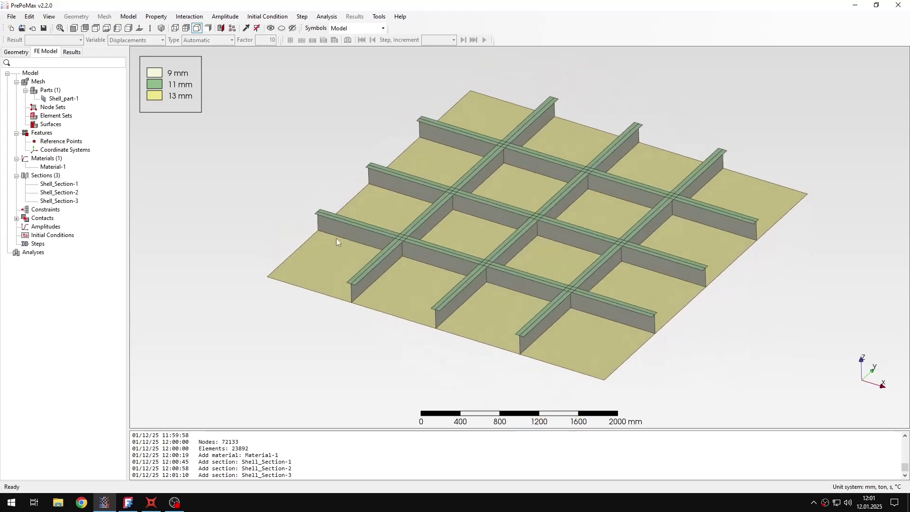
pyautogui.click(11, 16)
pyautogui.moveTo(44, 18)
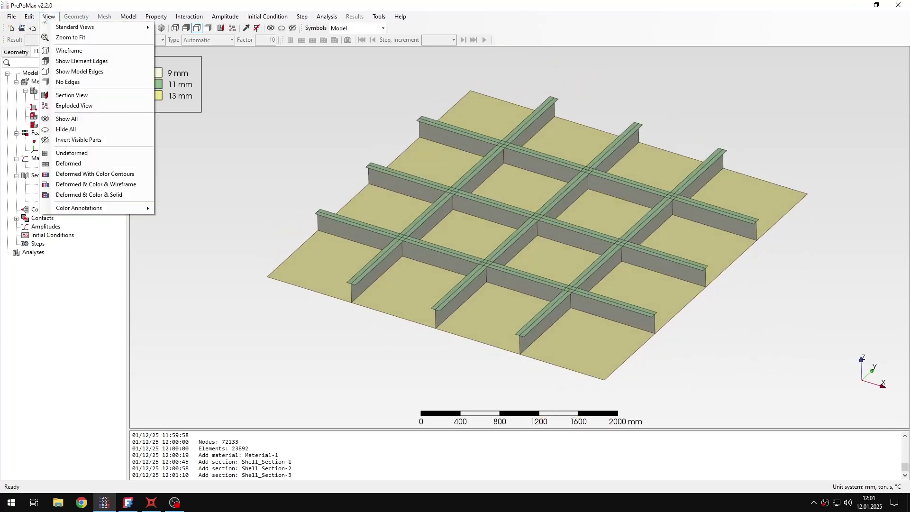
pyautogui.moveTo(99, 208)
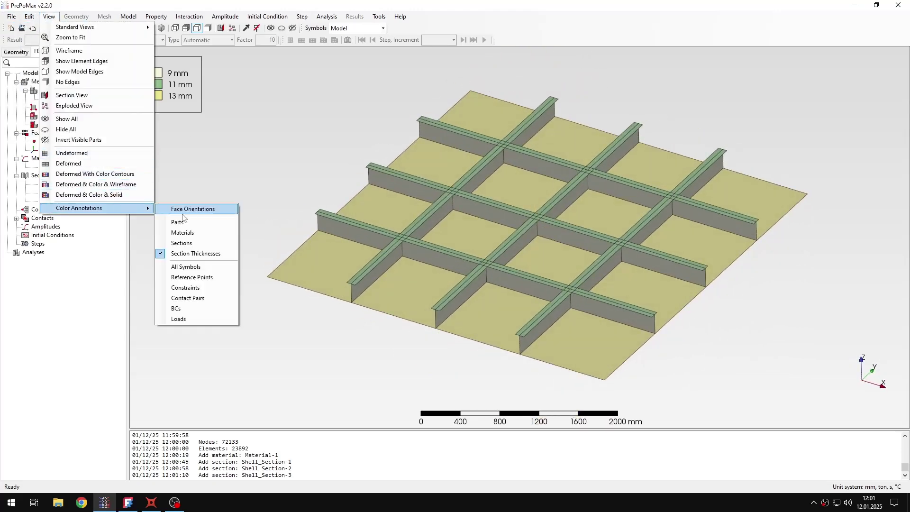
pyautogui.click(225, 256)
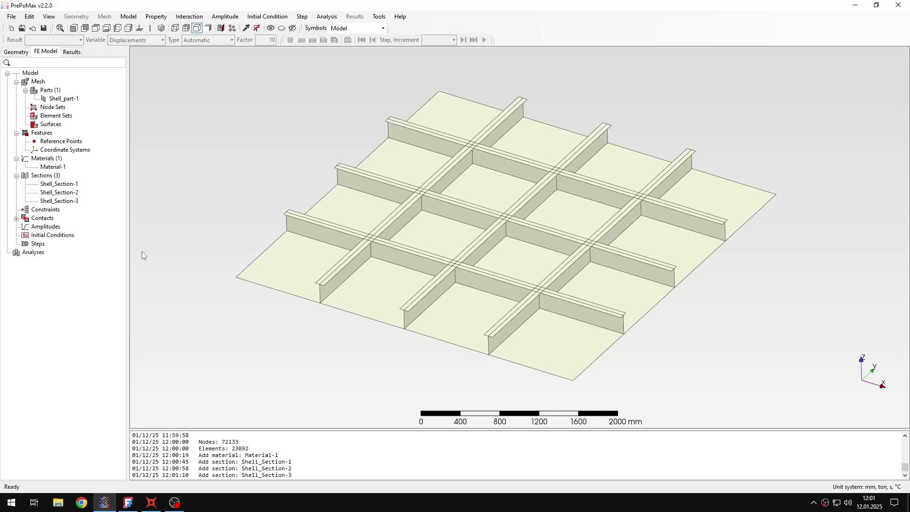
# Add Step-1 as a static step with default settings
pyautogui.doubleClick(37, 244)
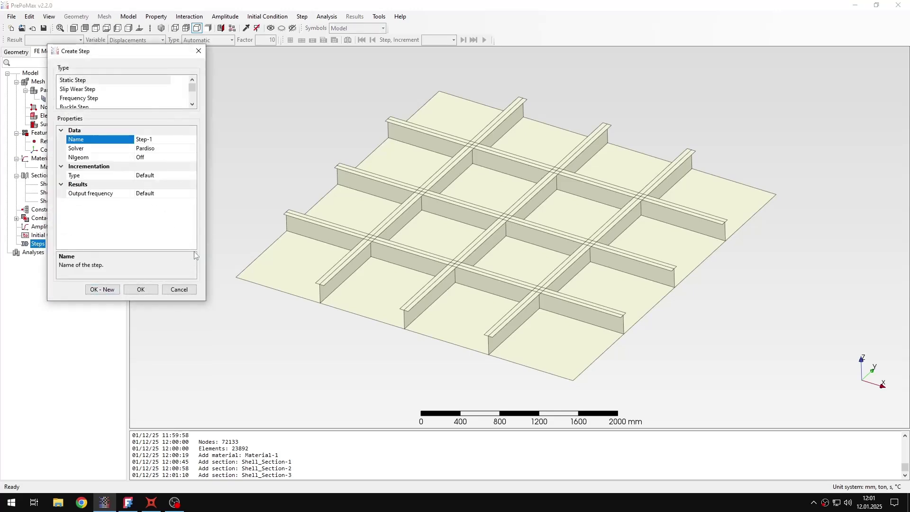
pyautogui.click(141, 290)
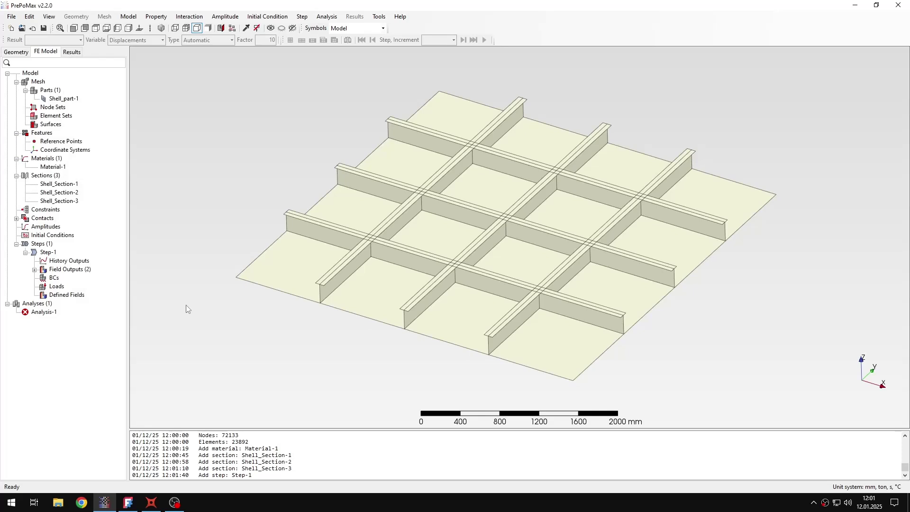
# Start a Displacement/Rotation BC on the four outer plate edges, selected by edge angle
pyautogui.doubleClick(54, 278)
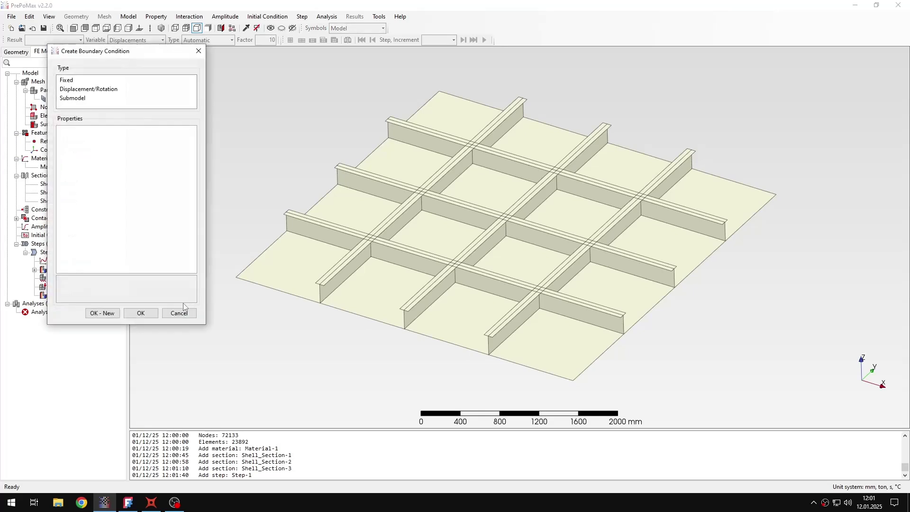
pyautogui.click(102, 89)
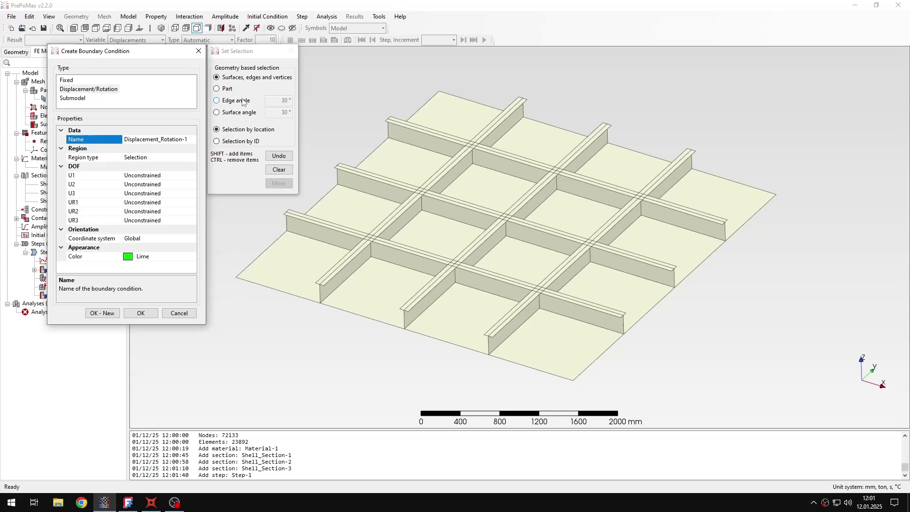
pyautogui.click(217, 100)
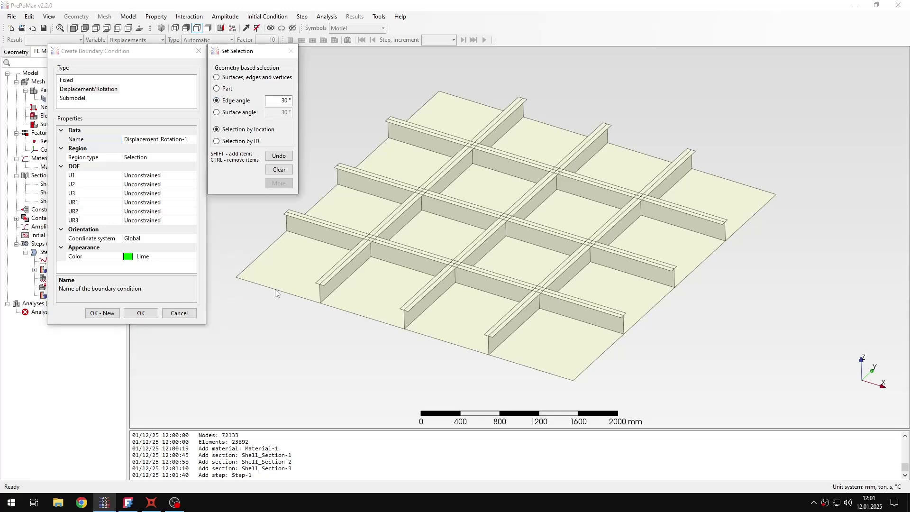
pyautogui.click(362, 315)
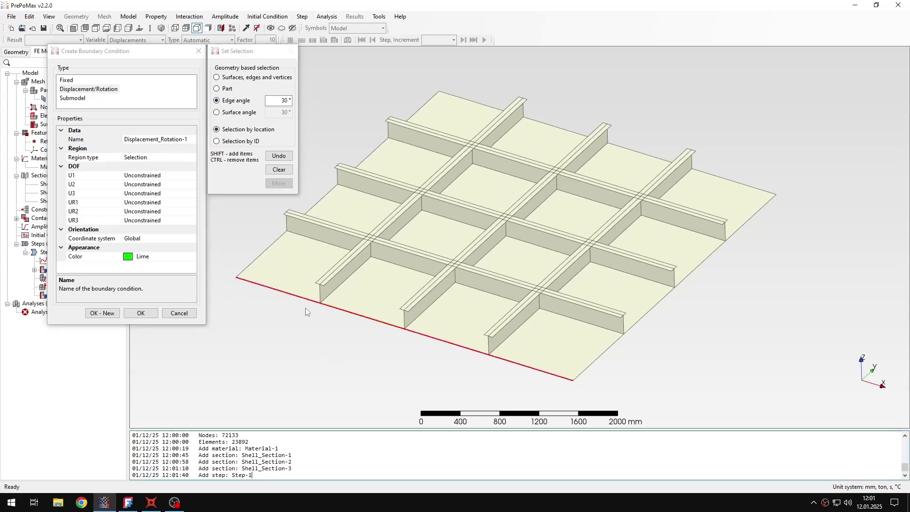
pyautogui.click(280, 239)
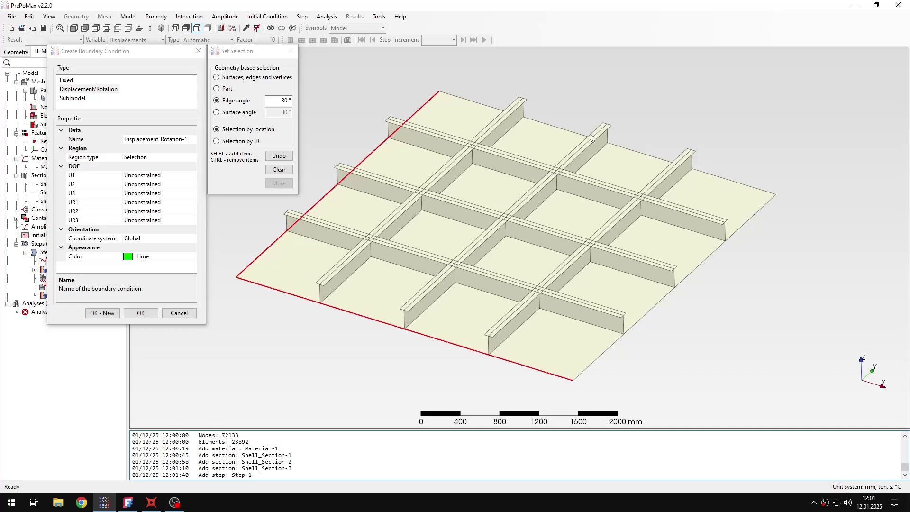
pyautogui.click(573, 135)
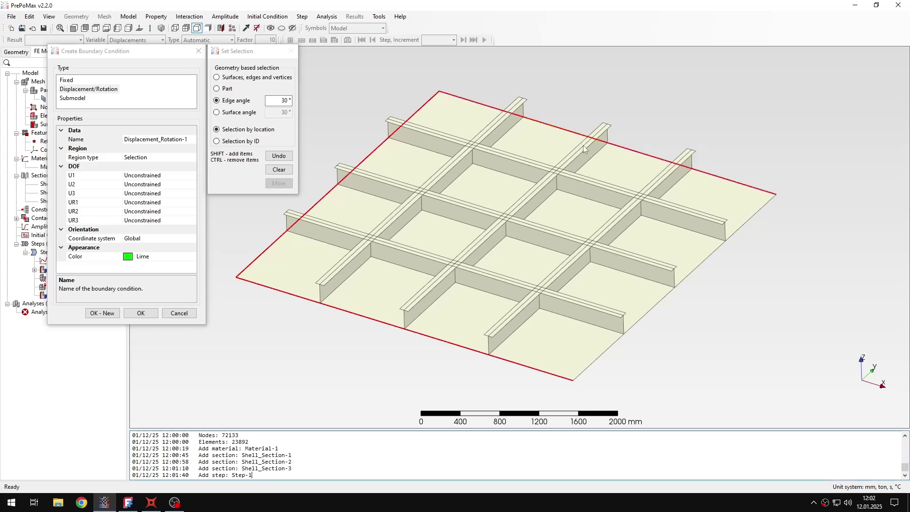
pyautogui.click(709, 255)
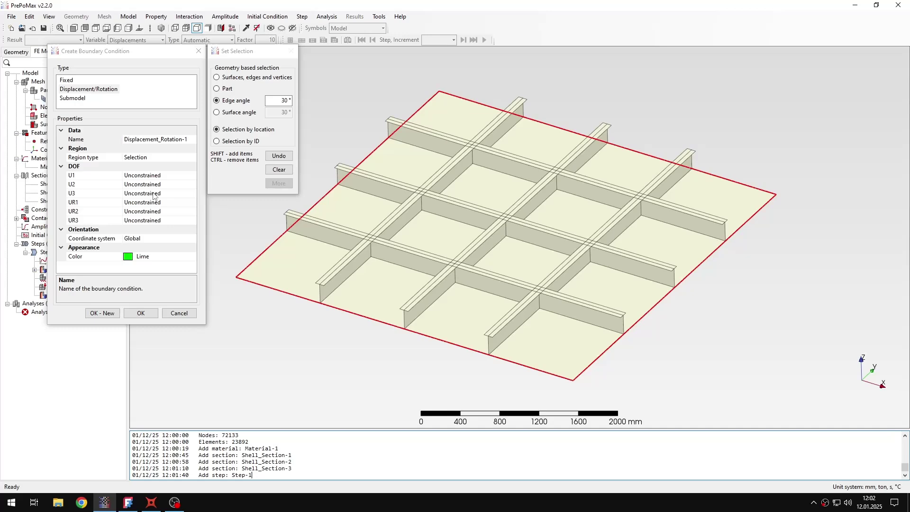
# Restrain U1, U2 and U3 to 0 mm and create Displacement_Rotation-1
pyautogui.click(164, 176)
pyautogui.doubleClick(163, 176)
pyautogui.doubleClick(165, 193)
pyautogui.doubleClick(163, 184)
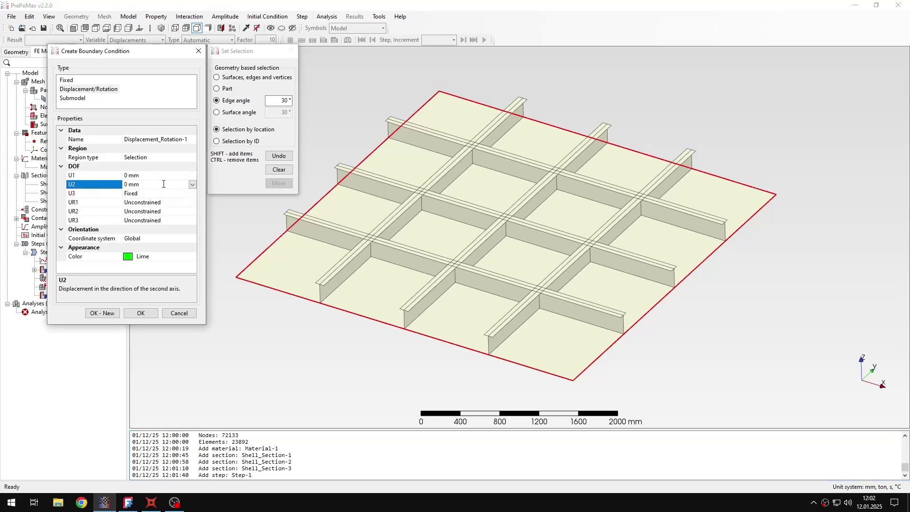
pyautogui.doubleClick(165, 194)
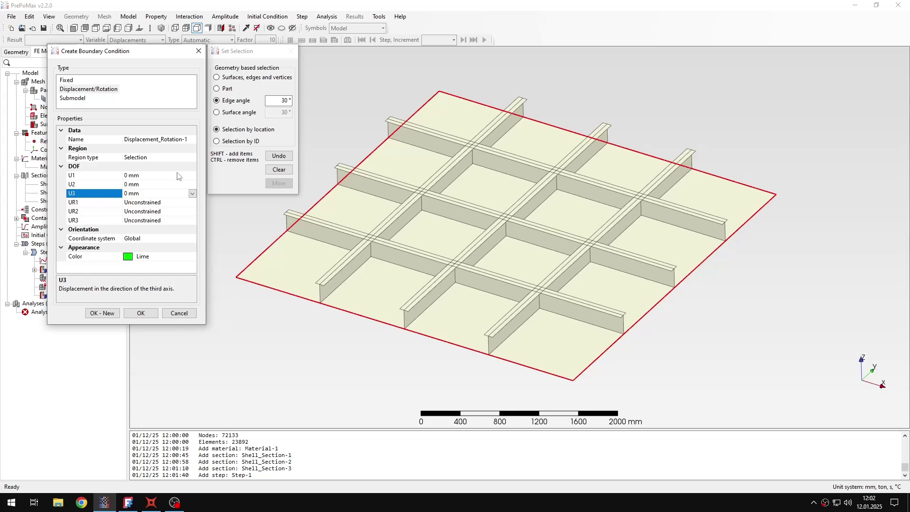
pyautogui.click(141, 313)
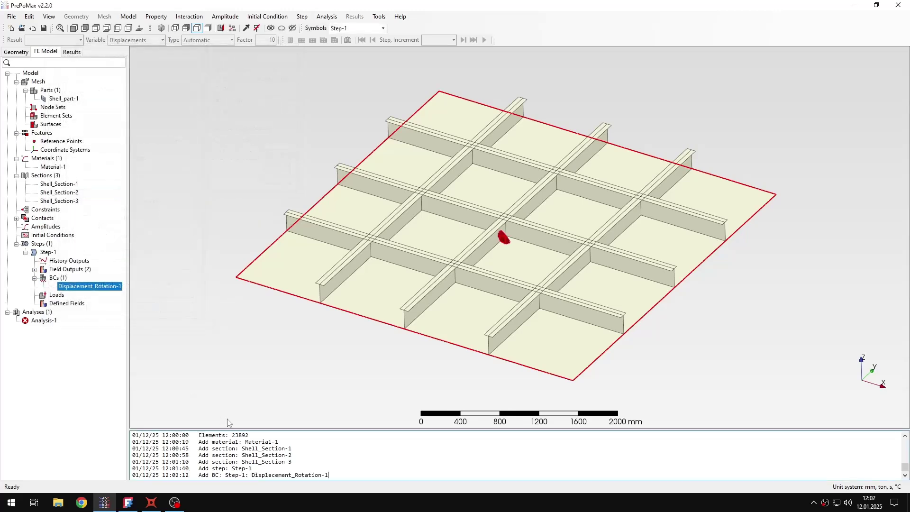
# Clear the selection and begin a new Uniform Pressure load in Step-1
pyautogui.click(231, 325)
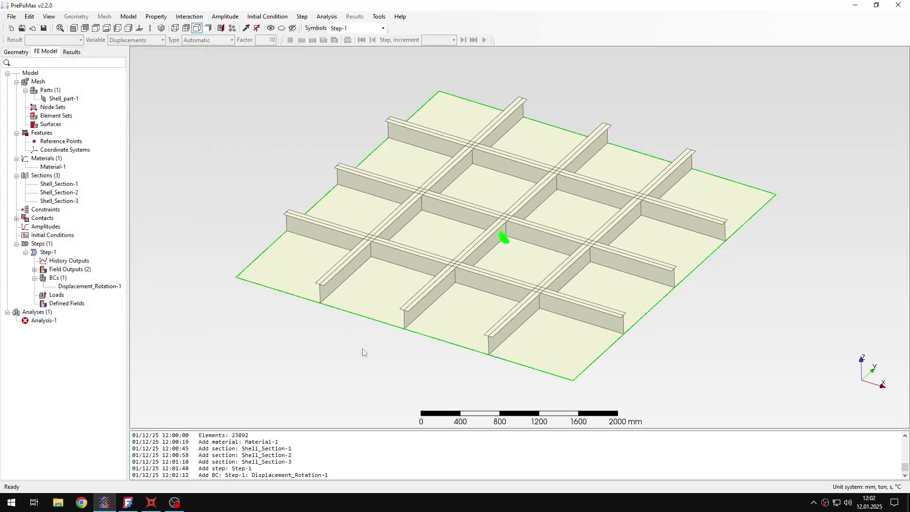
pyautogui.moveTo(378, 368); pyautogui.dragTo(332, 157)
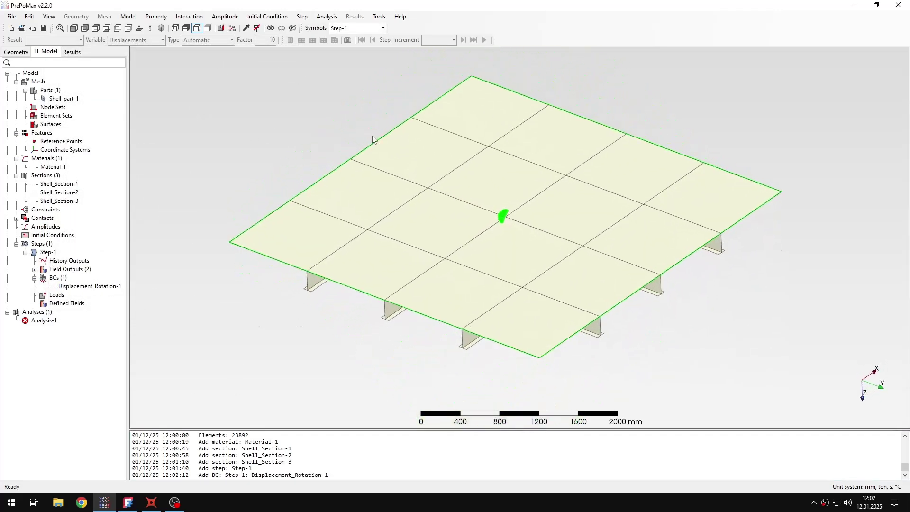
pyautogui.click(56, 296)
pyautogui.doubleClick(55, 296)
pyautogui.click(93, 98)
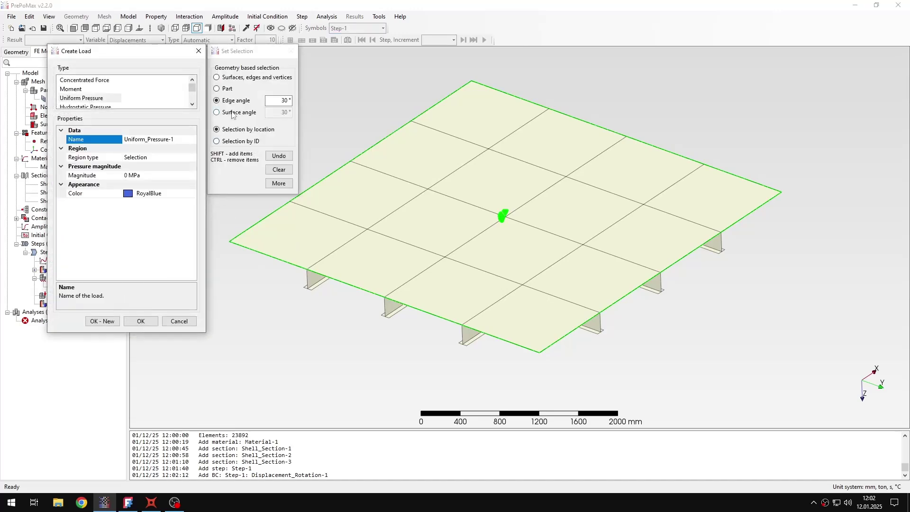
# Apply an 80 kPa uniform pressure to the whole plate surface selected by surface angle
pyautogui.click(217, 112)
pyautogui.scroll(-2, 284, 292)
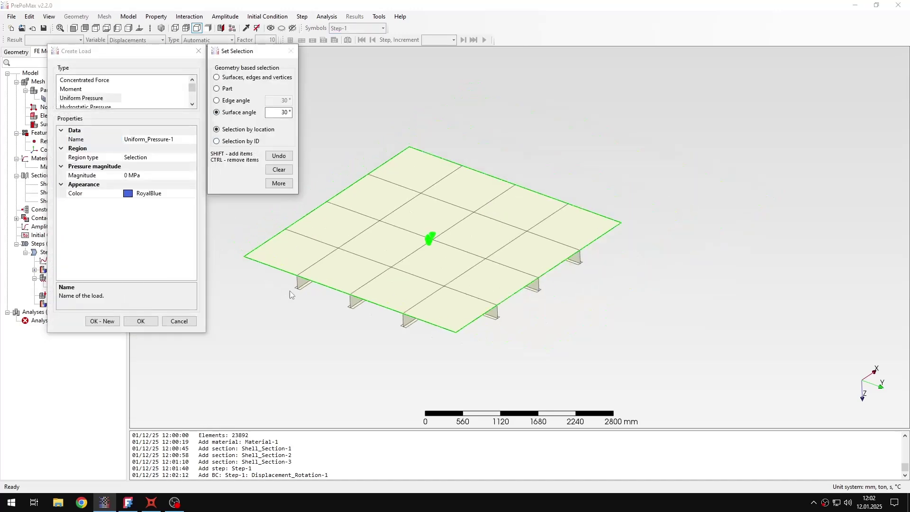
pyautogui.click(304, 244)
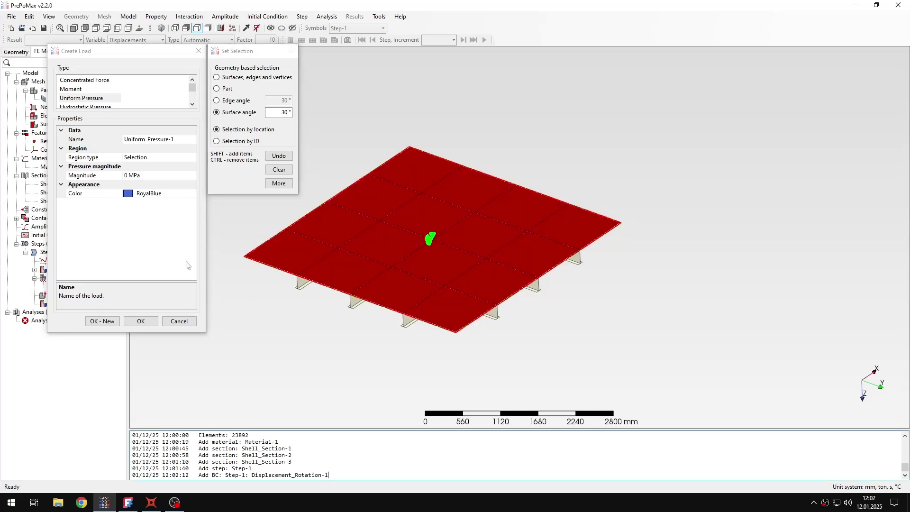
pyautogui.click(129, 176)
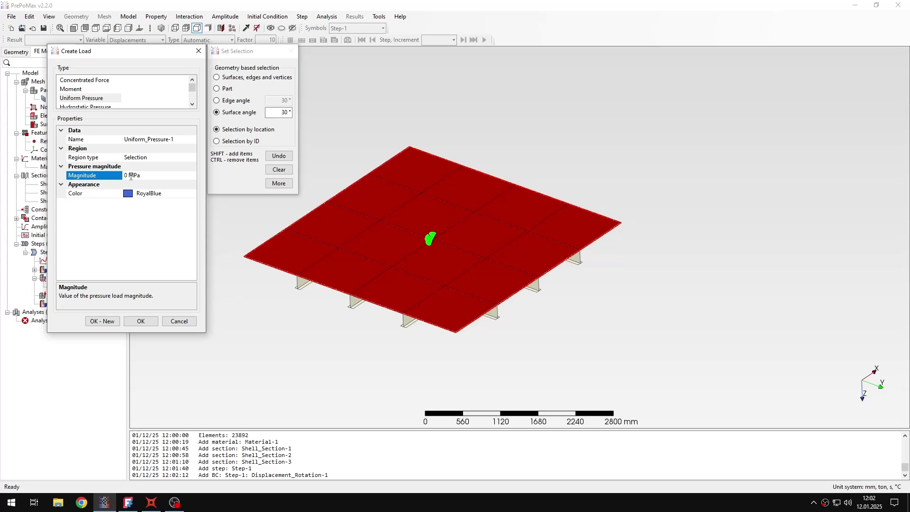
pyautogui.write('80 k')
pyautogui.click(170, 157)
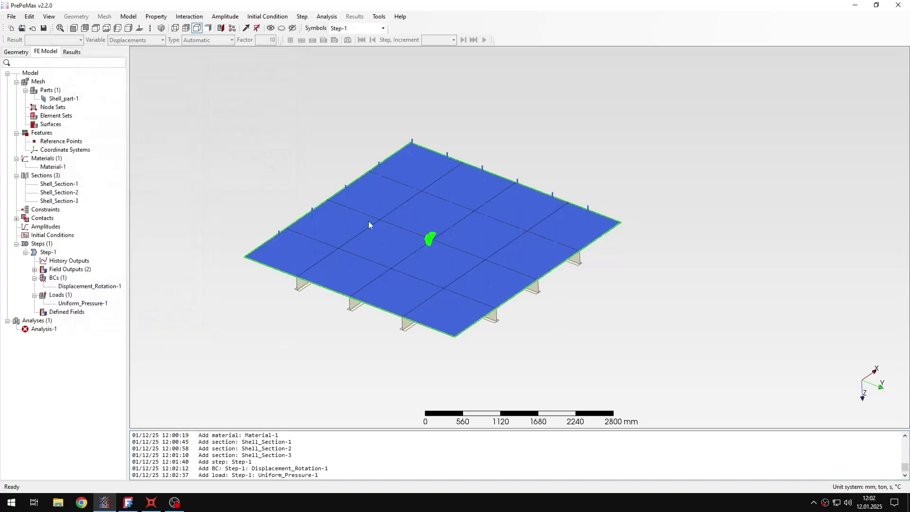
pyautogui.moveTo(368, 221); pyautogui.dragTo(411, 257, button='middle')
# Run Analysis-1, overwriting old files, and show the displacement results peaking at 10.7 mm
pyautogui.scroll(2, 360, 256)
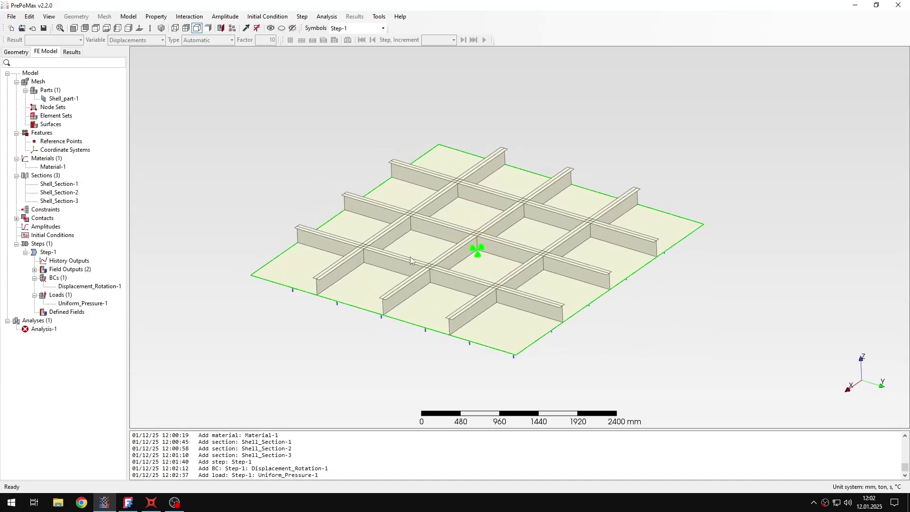
pyautogui.scroll(2, 410, 257)
pyautogui.rightClick(55, 329)
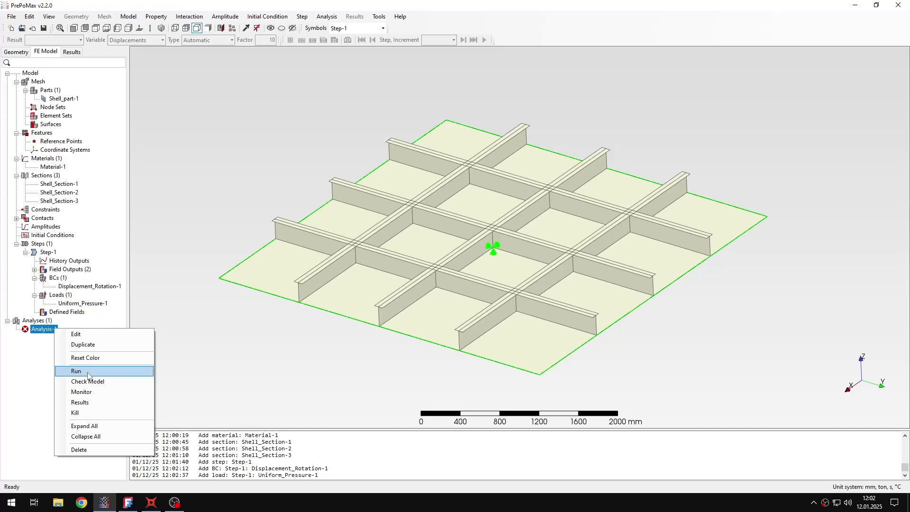
pyautogui.click(89, 375)
pyautogui.click(445, 271)
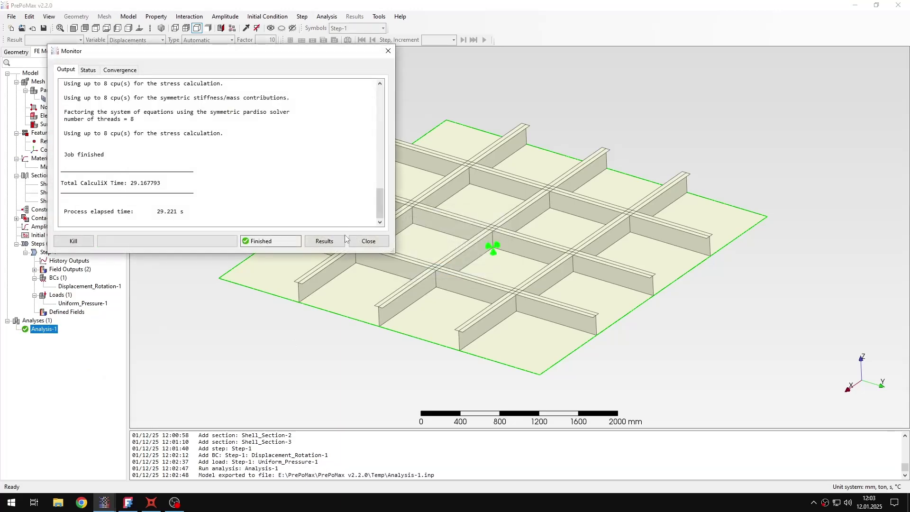
pyautogui.click(323, 240)
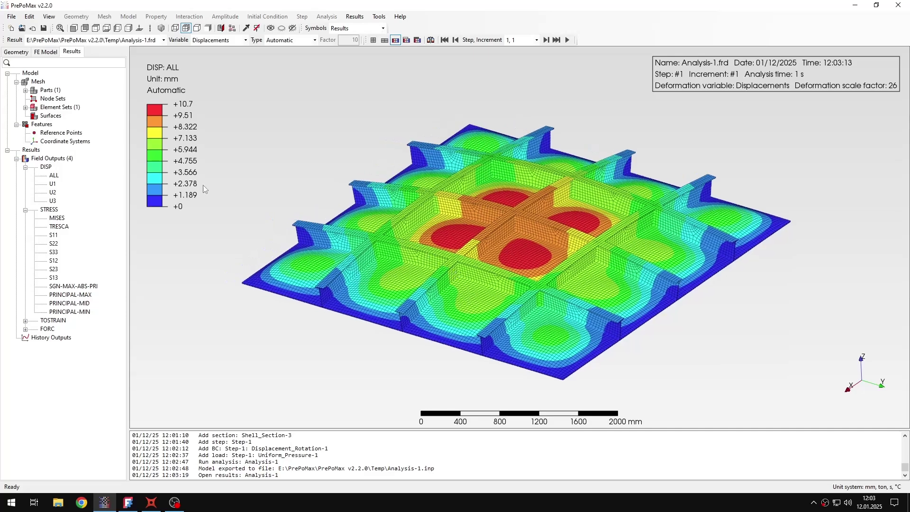
# Display the U3 displacement contour peaking at 10.7 mm, then switch to the Calcpad worksheet
pyautogui.click(53, 201)
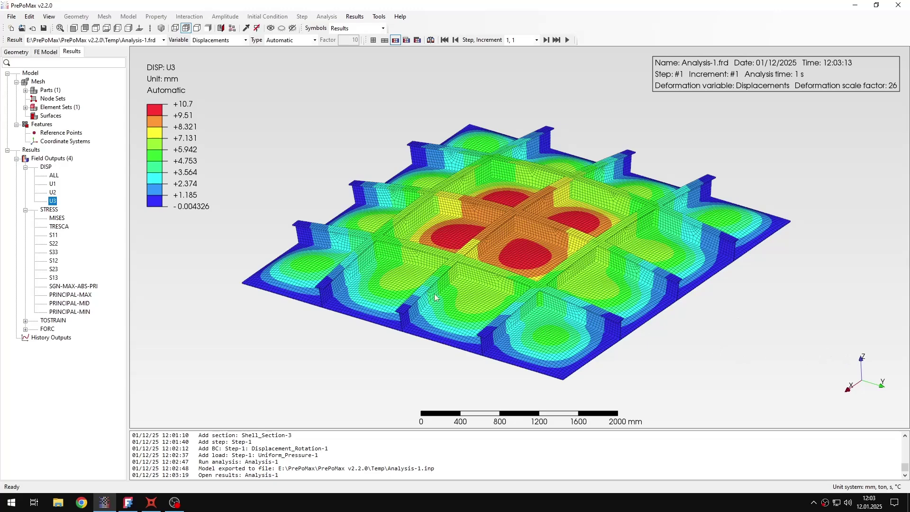
pyautogui.moveTo(431, 267); pyautogui.dragTo(447, 253, button='middle')
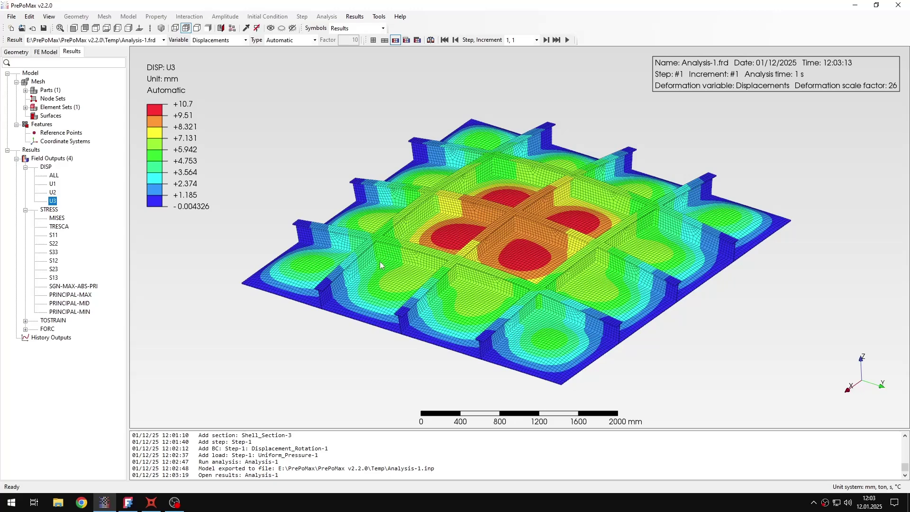
pyautogui.hotkey('alt', 'Tab')
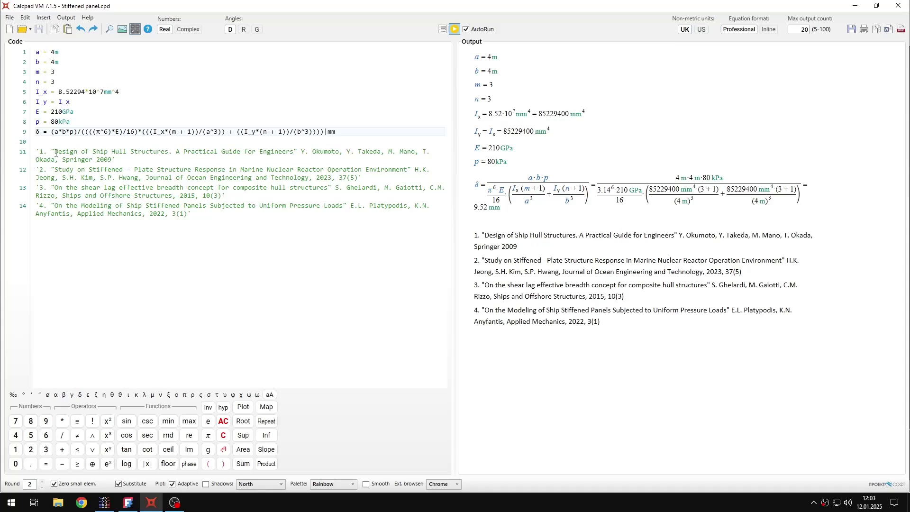
# Review the worksheet references, highlighting the first title and the effective breadth reference
pyautogui.moveTo(55, 152); pyautogui.dragTo(286, 150)
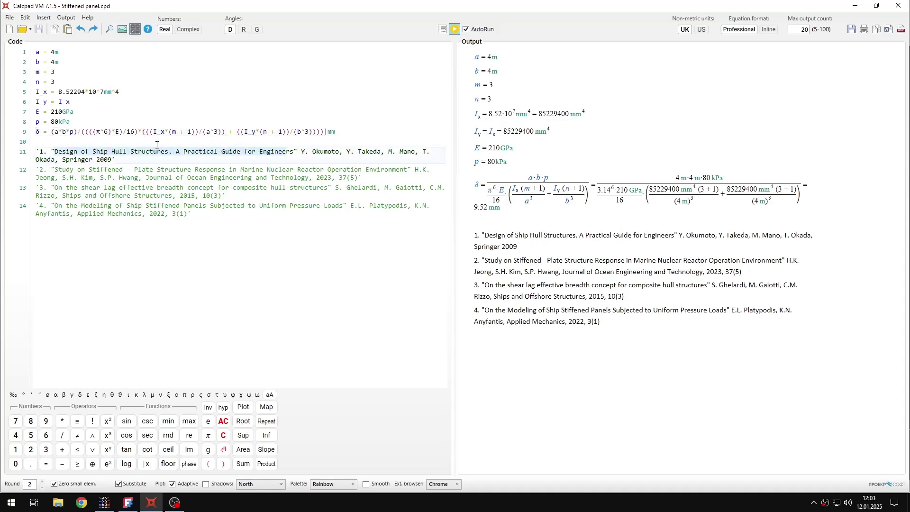
pyautogui.click(202, 152)
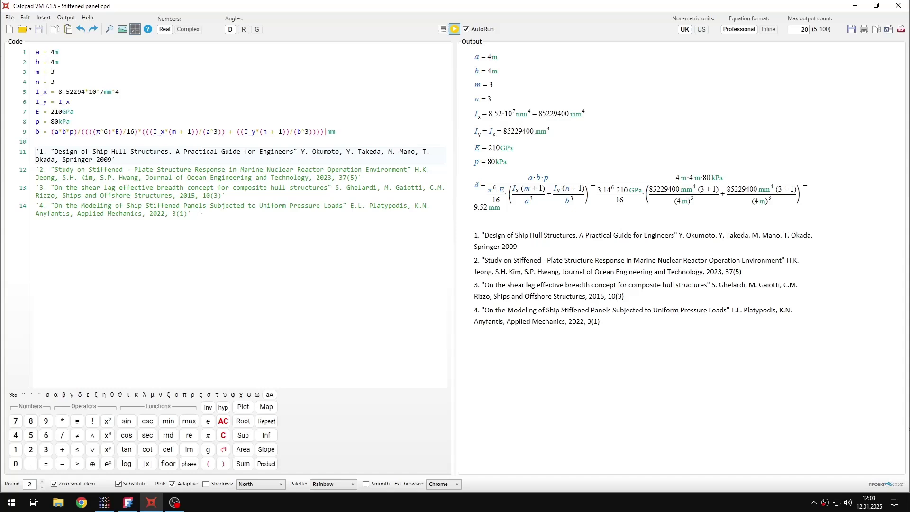
pyautogui.moveTo(127, 189); pyautogui.dragTo(184, 188)
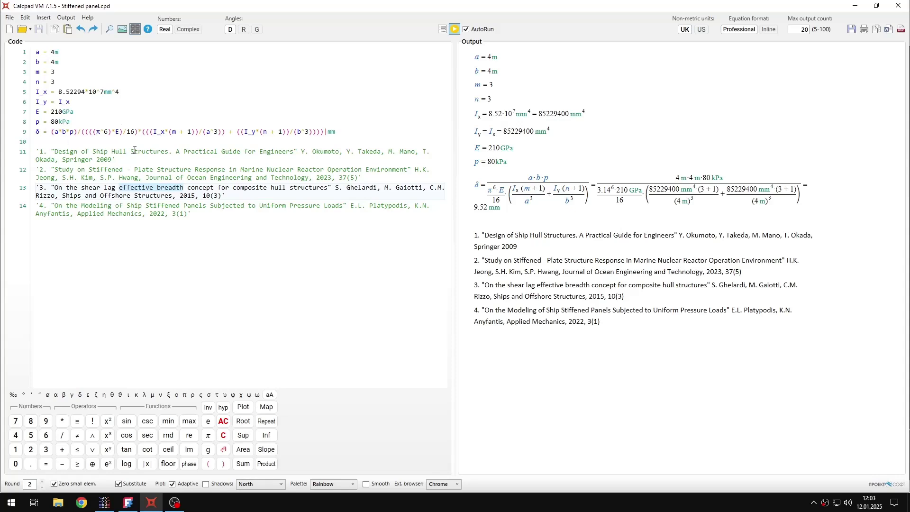
# Check the I_x result of 85229400 mm and the 9.52 mm deflection, then return to PrePoMax
pyautogui.click(36, 92)
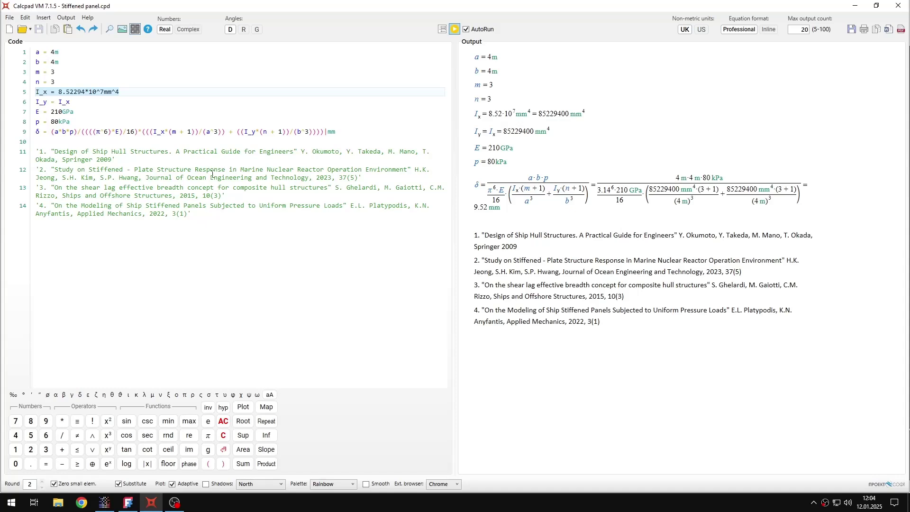
pyautogui.click(289, 163)
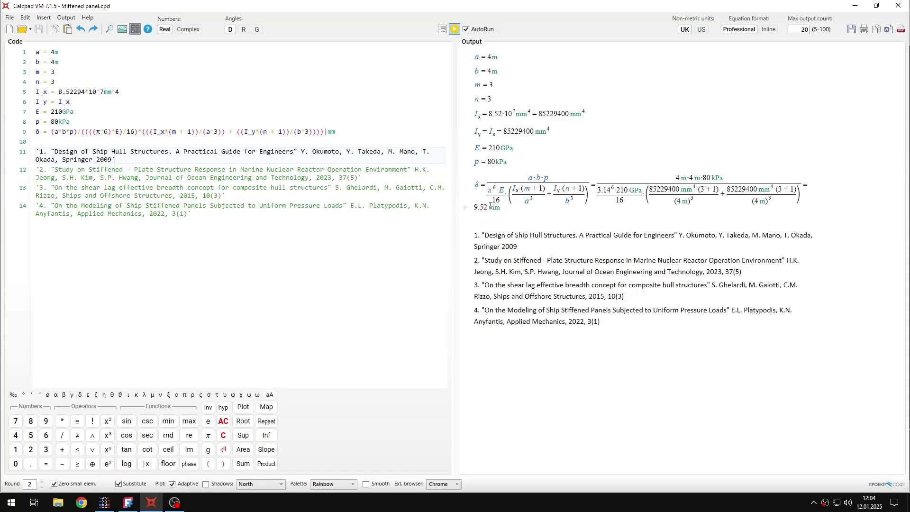
pyautogui.moveTo(538, 114); pyautogui.dragTo(583, 115)
pyautogui.moveTo(490, 207); pyautogui.dragTo(476, 208)
pyautogui.click(172, 498)
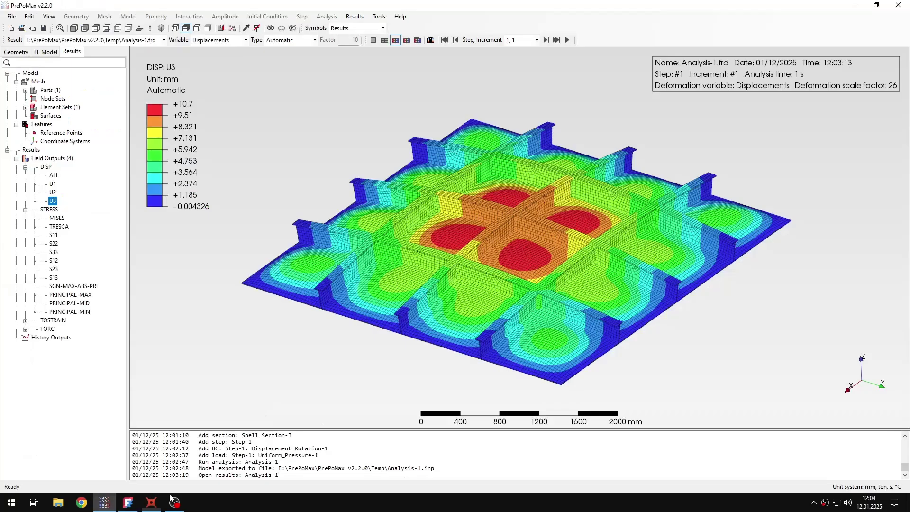
# Query plate centre node 73232, showing a U3 displacement of 9.447 mm
pyautogui.click(245, 28)
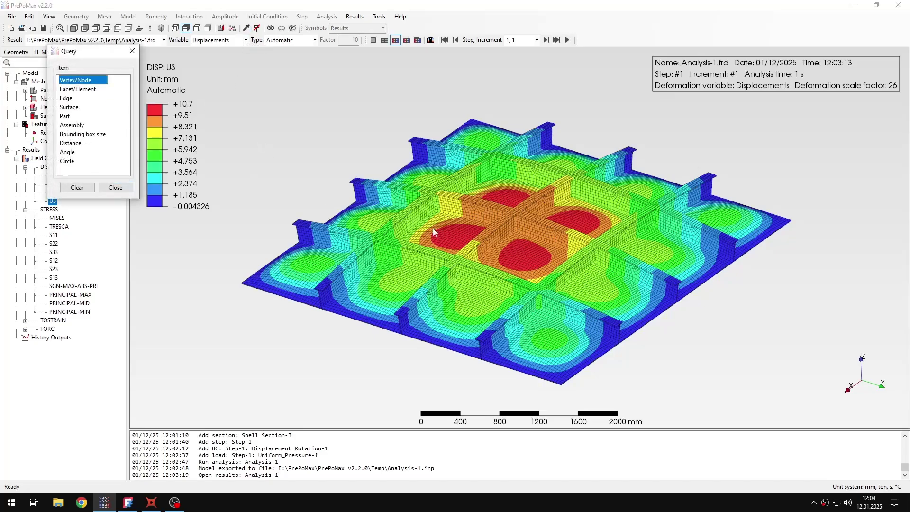
pyautogui.scroll(4, 511, 220)
pyautogui.moveTo(510, 220); pyautogui.dragTo(505, 181, button='middle')
pyautogui.scroll(3, 506, 199)
pyautogui.click(508, 221)
pyautogui.scroll(-3, 508, 243)
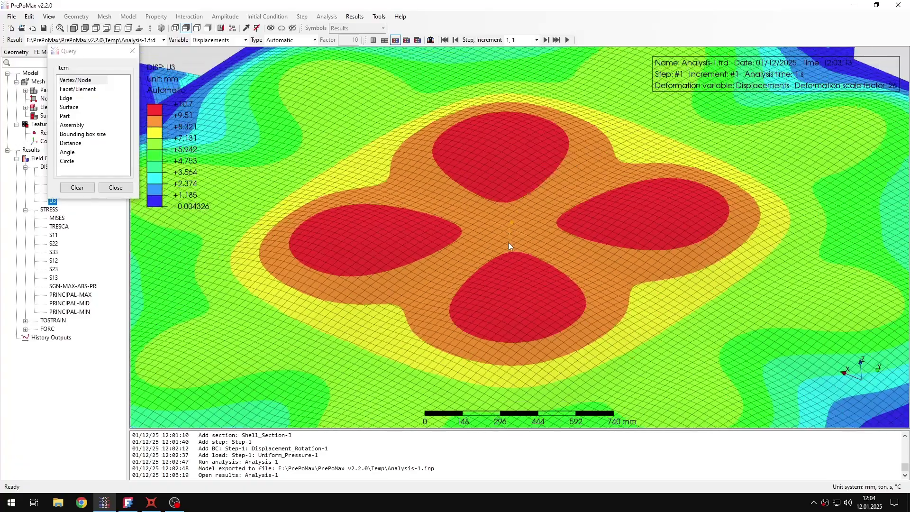
pyautogui.moveTo(508, 243); pyautogui.dragTo(502, 160, button='middle')
pyautogui.click(509, 229)
pyautogui.click(509, 229)
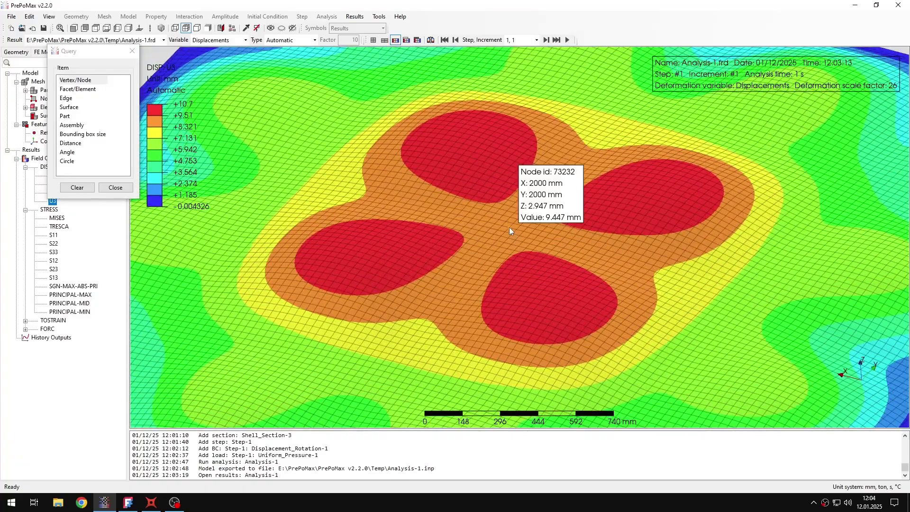
pyautogui.click(509, 227)
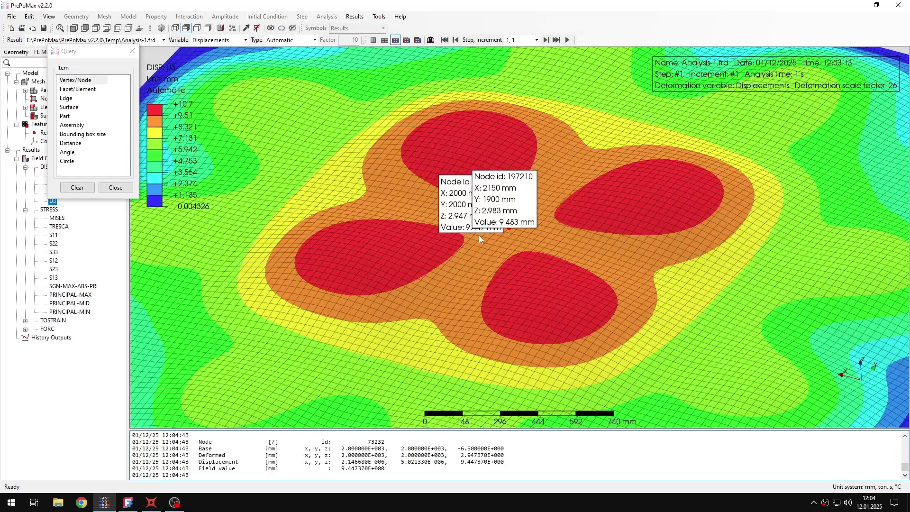
# Delete the node 73232 value label and switch to the Calcpad worksheet
pyautogui.scroll(-3, 594, 331)
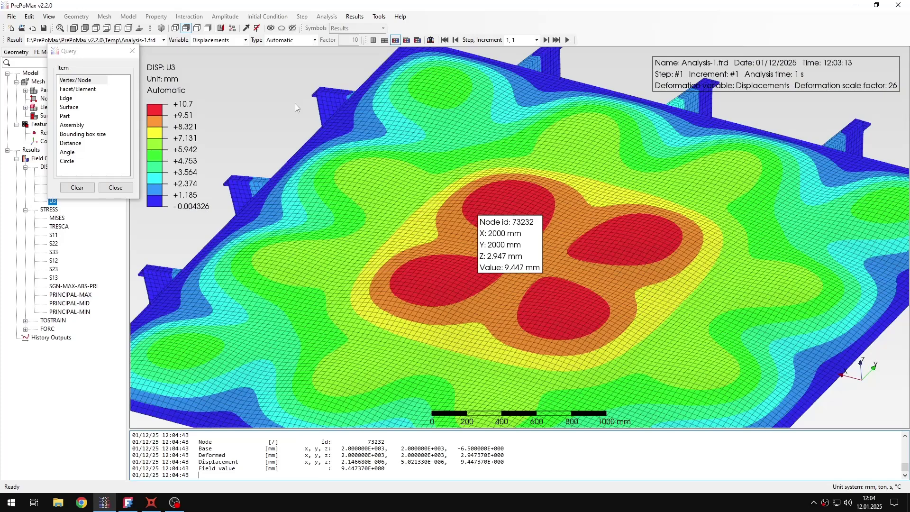
pyautogui.scroll(-3, 295, 104)
pyautogui.moveTo(446, 209); pyautogui.dragTo(561, 104)
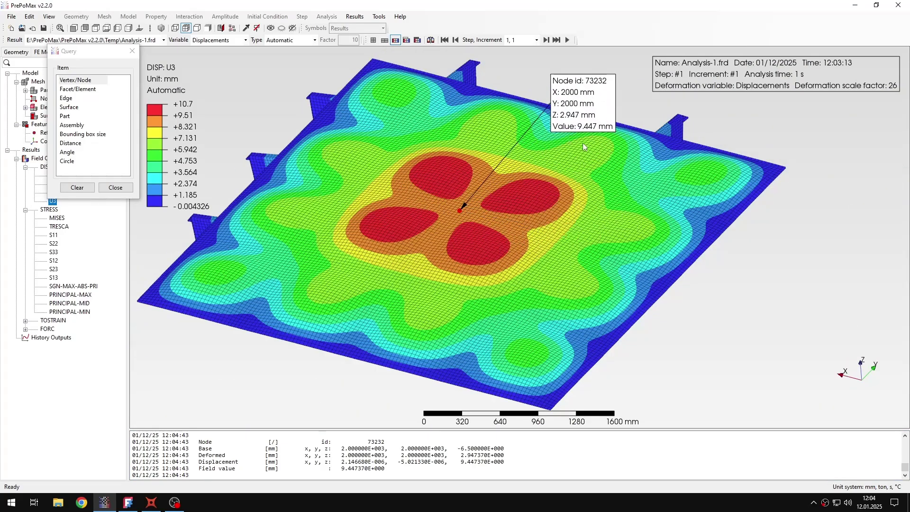
pyautogui.press('Escape')
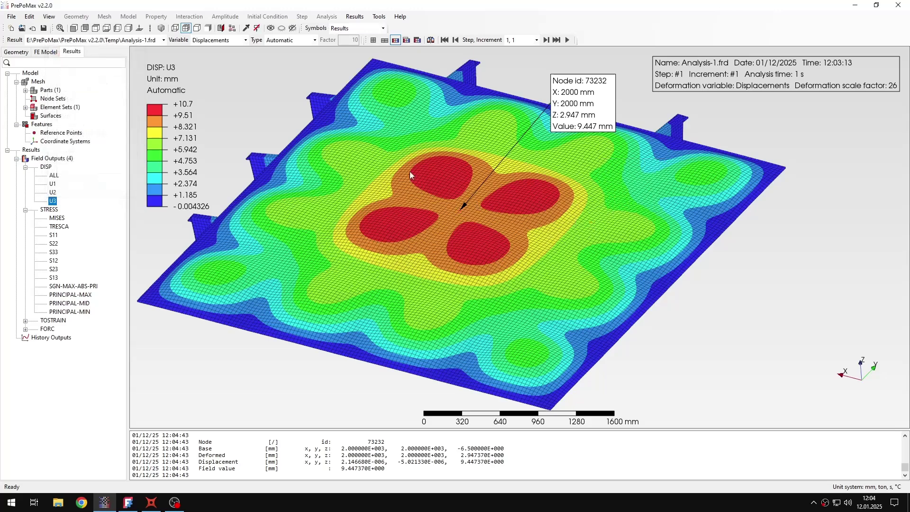
pyautogui.rightClick(605, 98)
pyautogui.click(627, 140)
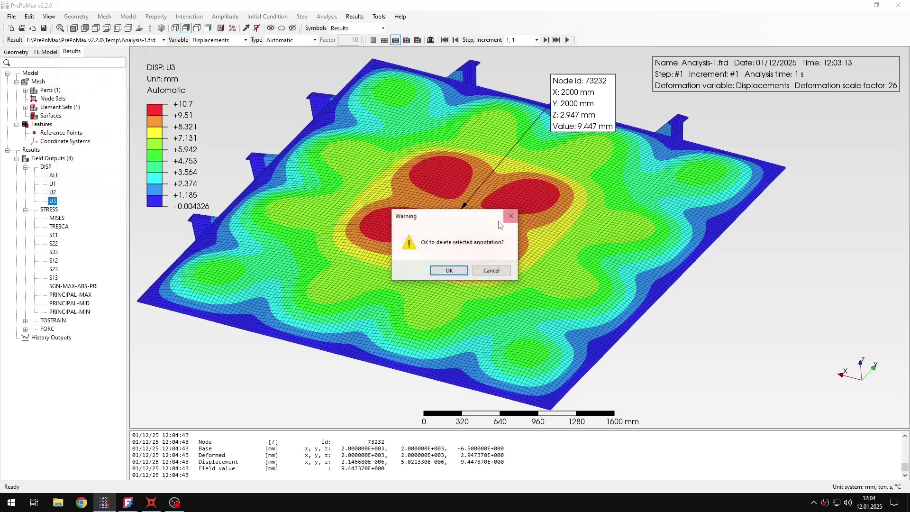
pyautogui.click(455, 267)
pyautogui.moveTo(456, 255); pyautogui.dragTo(467, 346, button='middle')
pyautogui.click(151, 502)
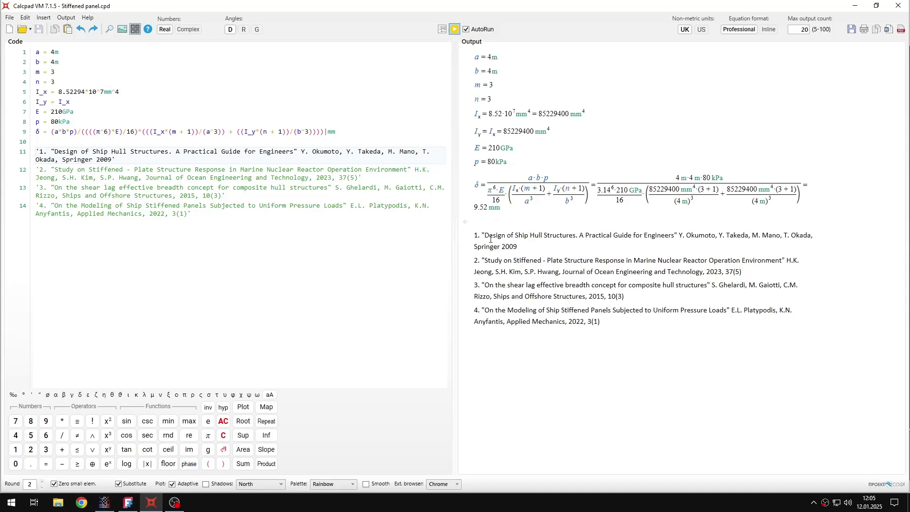
# Compare Calcpad's 9.52 mm estimate with PrePoMax's 10.7 mm U3 contour, rotating the panel
pyautogui.click(111, 507)
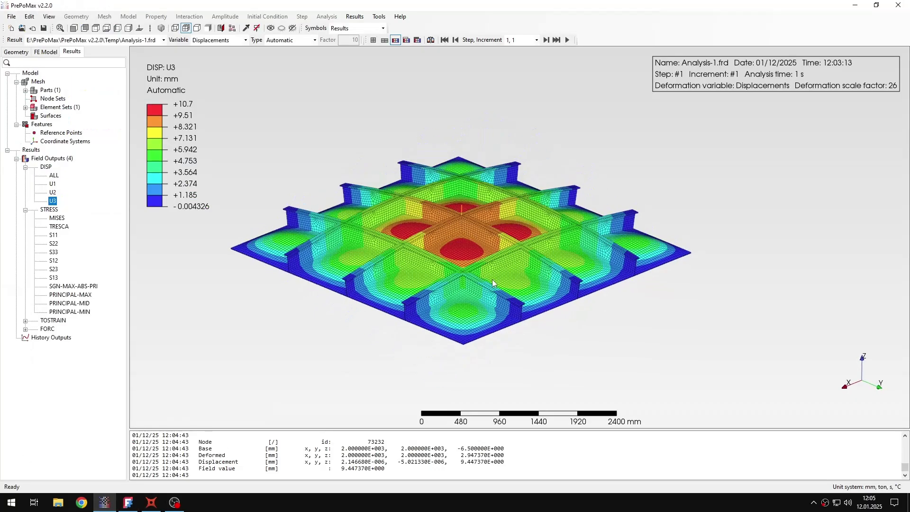
pyautogui.click(159, 504)
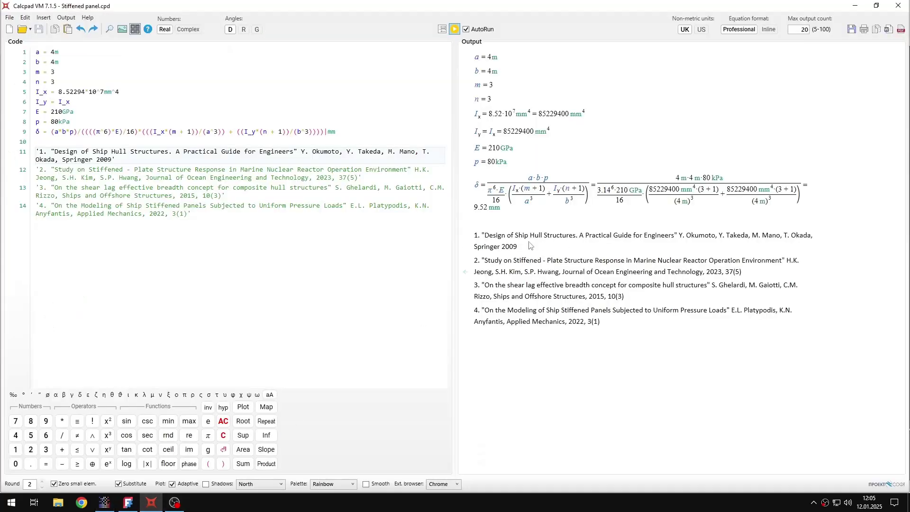
pyautogui.click(105, 503)
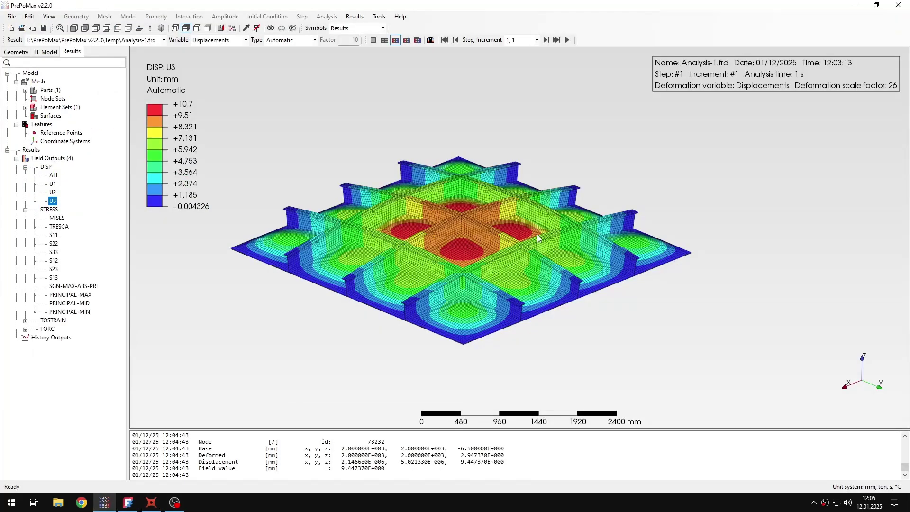
pyautogui.moveTo(446, 270); pyautogui.dragTo(471, 261, button='middle')
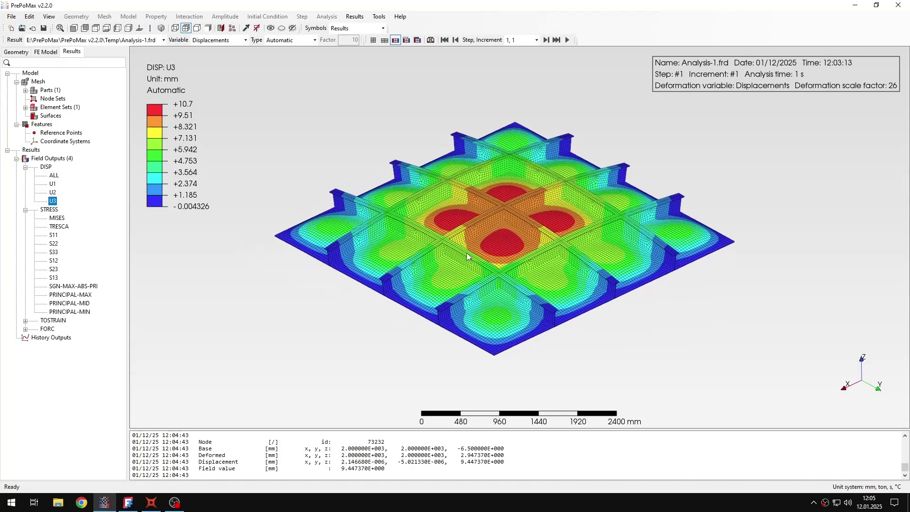